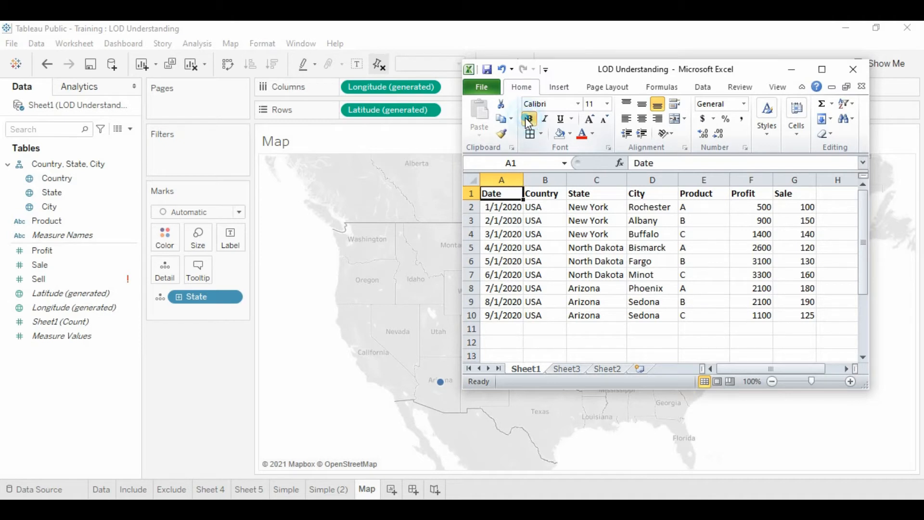
# Review the Country and Product columns of the source data in Excel and minimize the workbook window
pyautogui.click(544, 315)
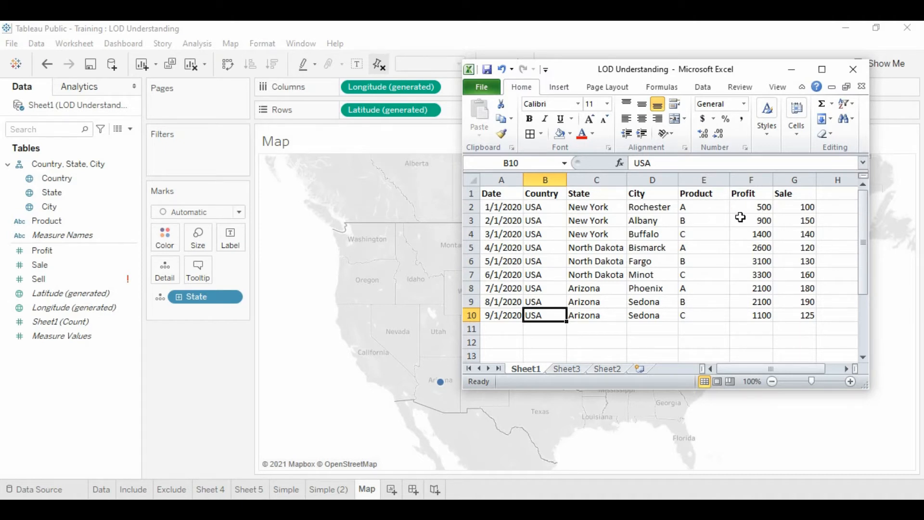
pyautogui.click(691, 208)
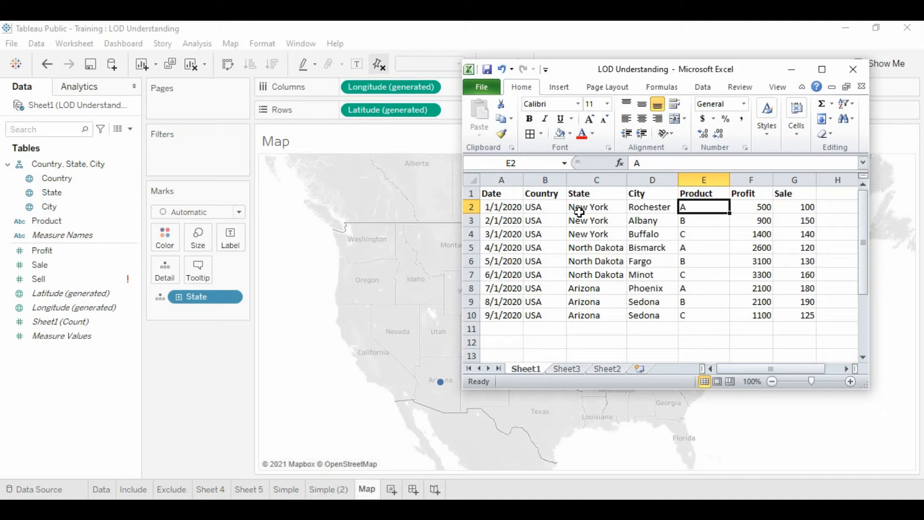
pyautogui.click(785, 70)
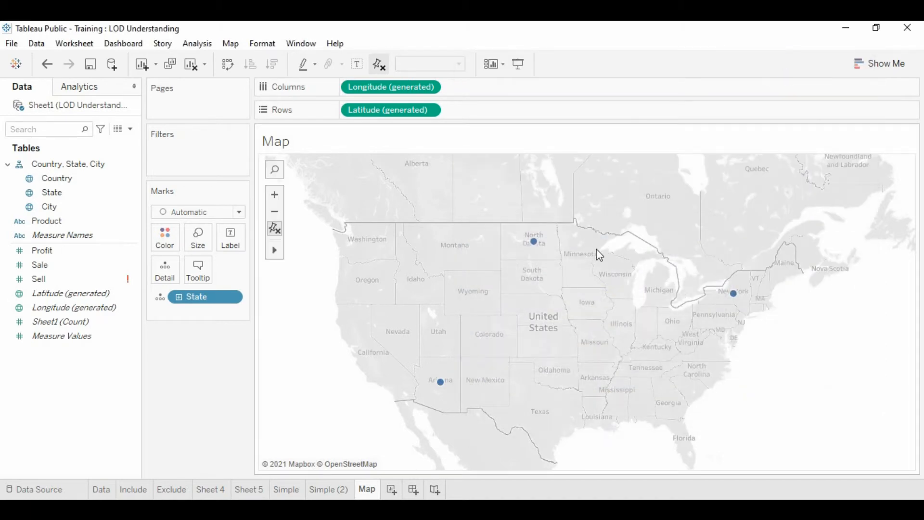
# Inspect the State field and the Arizona, North Dakota and New York marks on the map
pyautogui.click(56, 194)
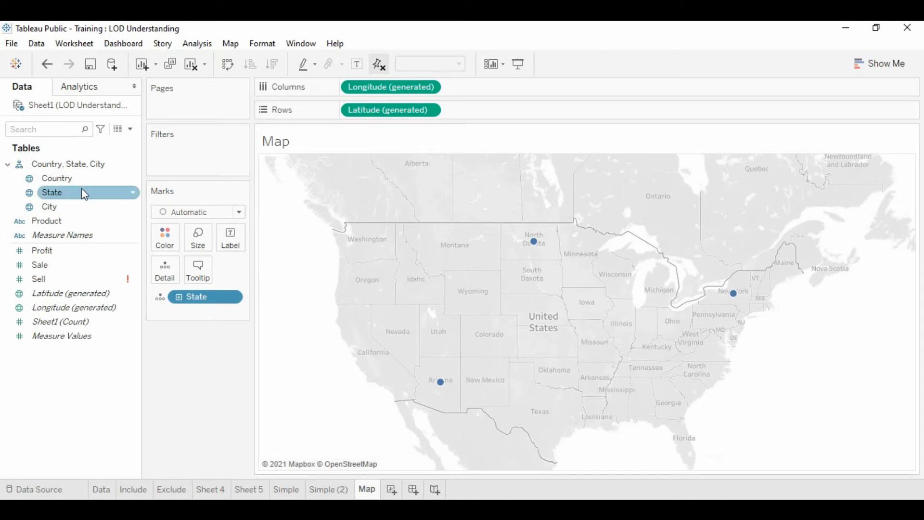
pyautogui.moveTo(439, 384)
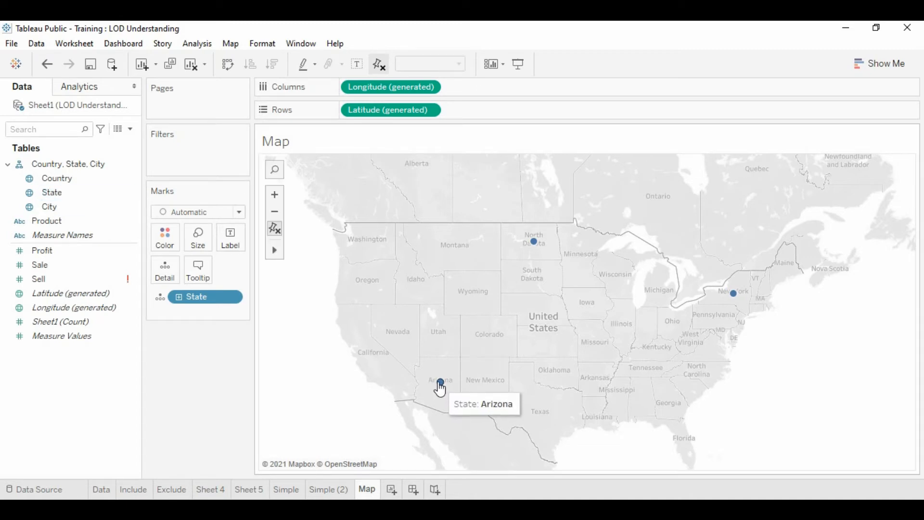
pyautogui.moveTo(533, 240)
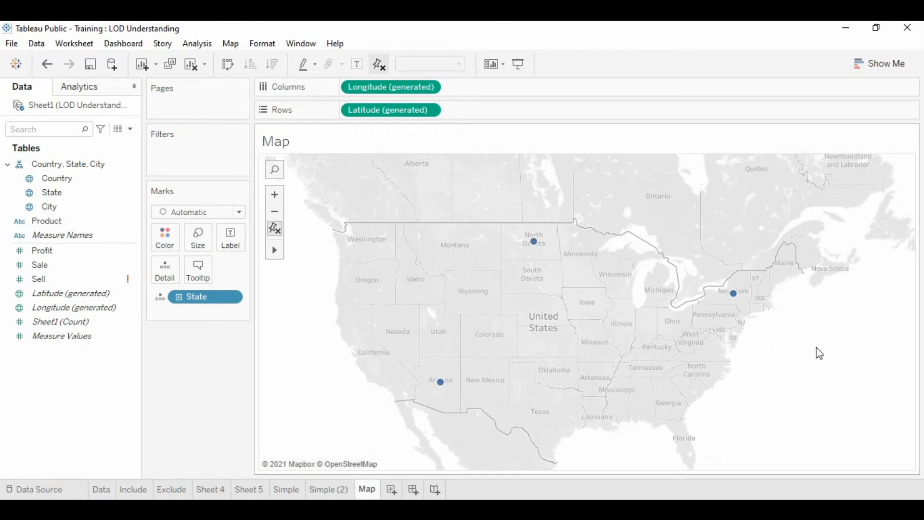
pyautogui.moveTo(732, 295)
# Color the states on the map by Profit and label them with Profit, checking each state's tooltip
pyautogui.moveTo(47, 260); pyautogui.dragTo(162, 244)
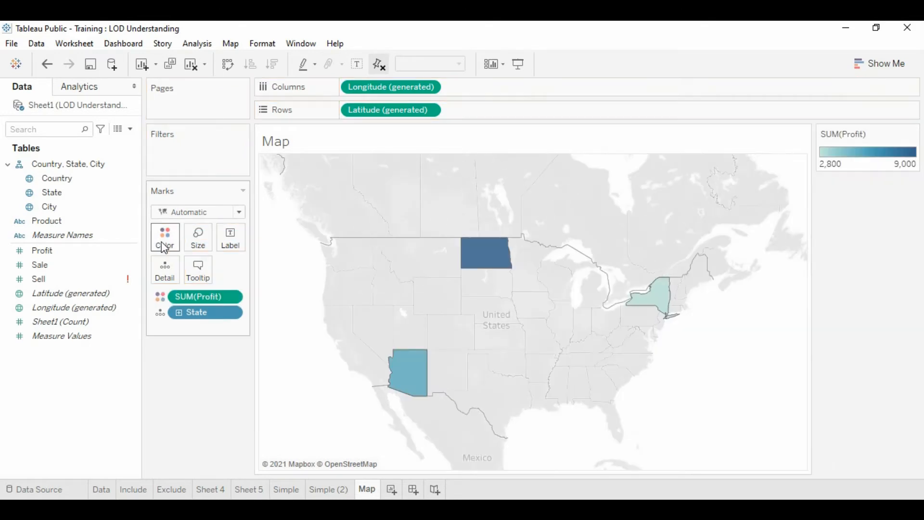
pyautogui.moveTo(52, 251); pyautogui.dragTo(235, 240)
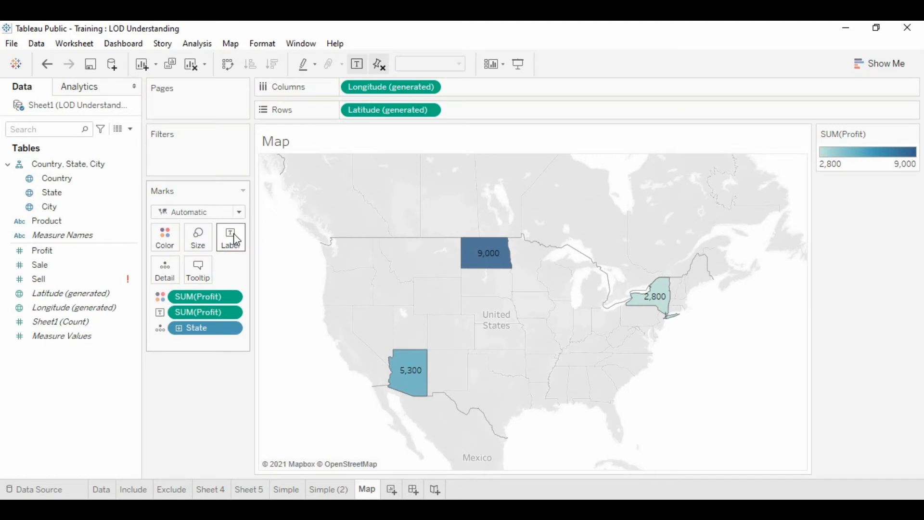
pyautogui.moveTo(489, 252)
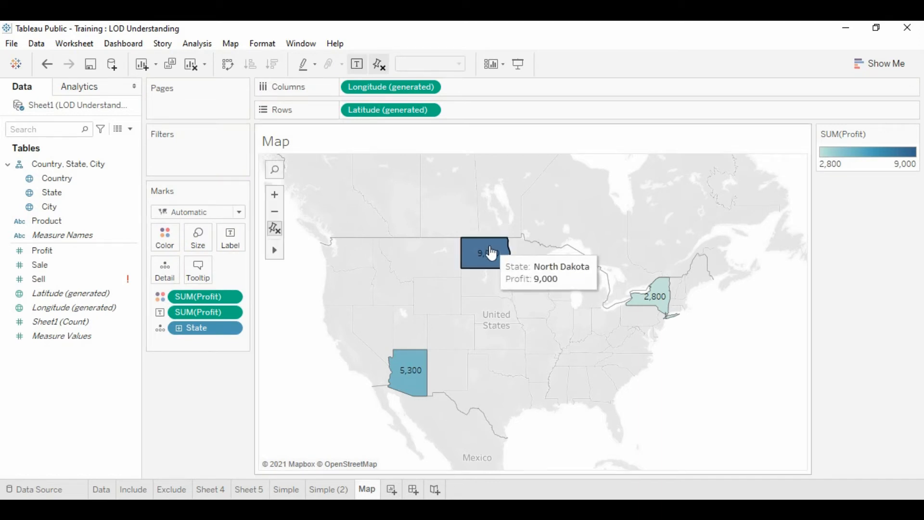
pyautogui.moveTo(412, 370)
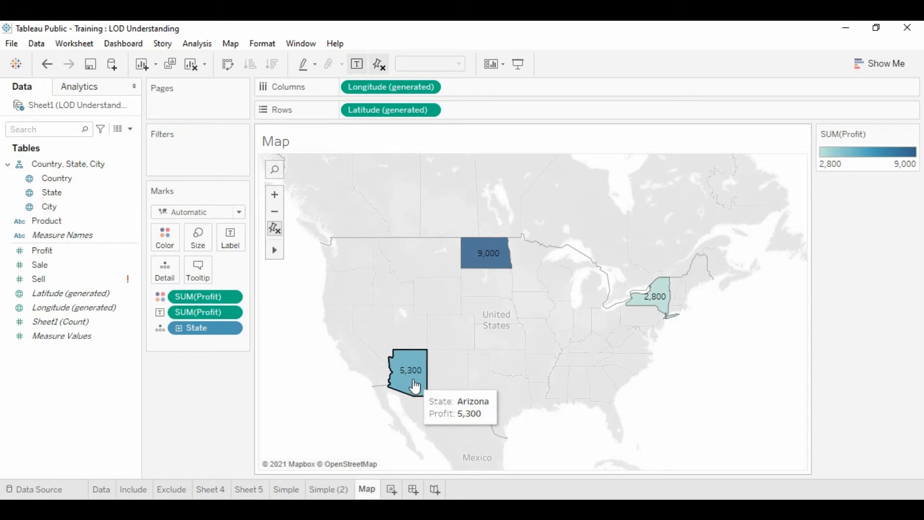
pyautogui.moveTo(656, 299)
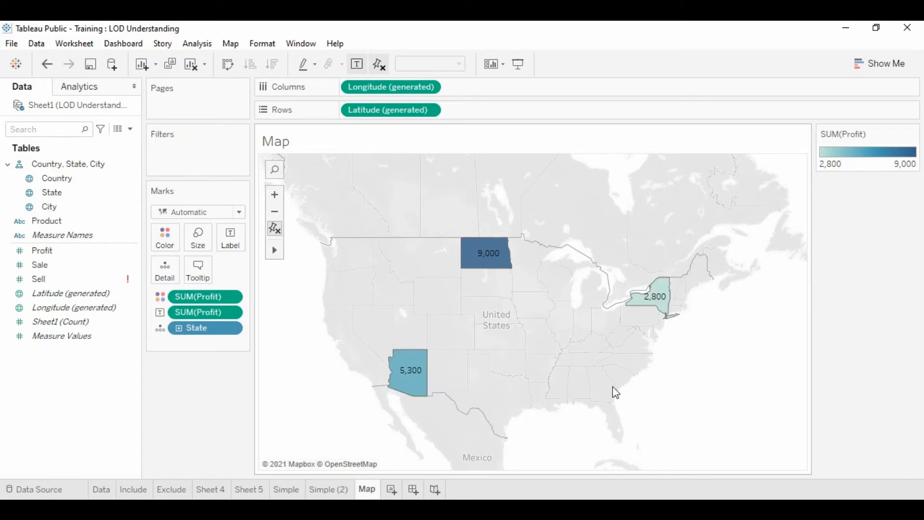
# Change the aggregation of Profit to Average for both the color and the label of the map marks
pyautogui.click(229, 295)
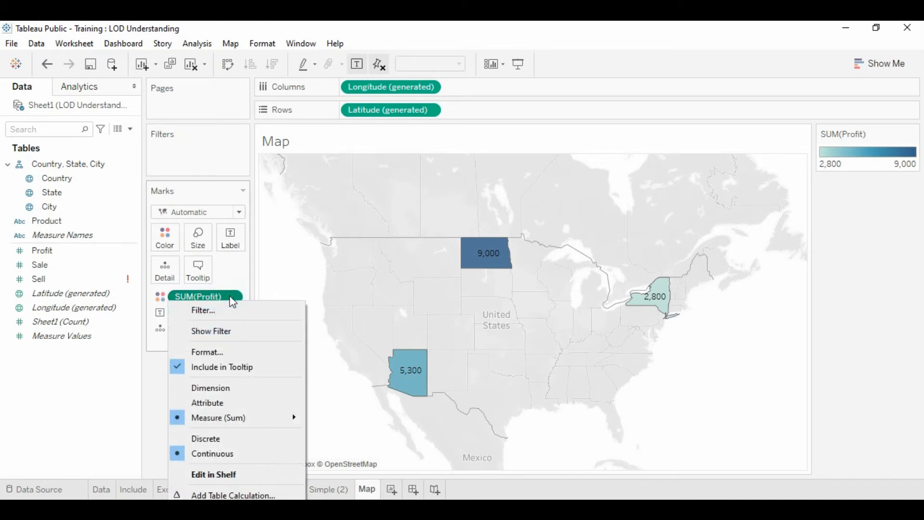
pyautogui.moveTo(225, 417)
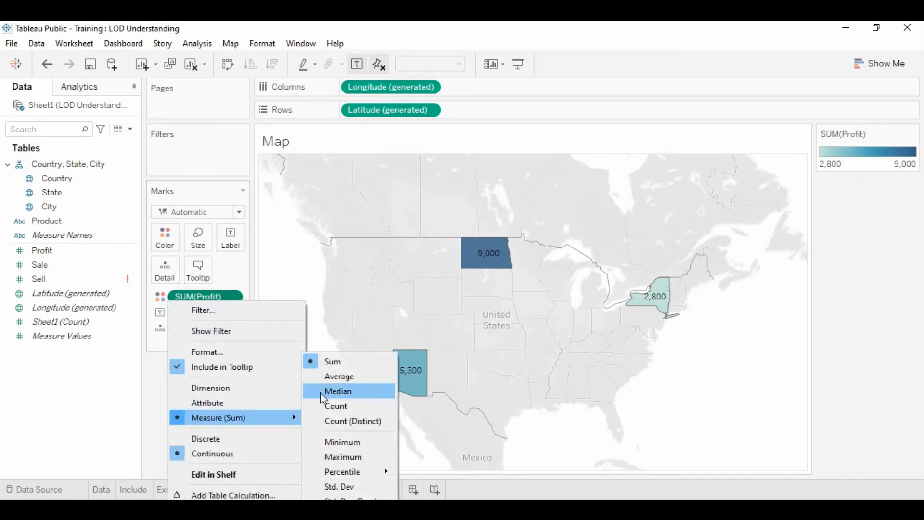
pyautogui.click(340, 377)
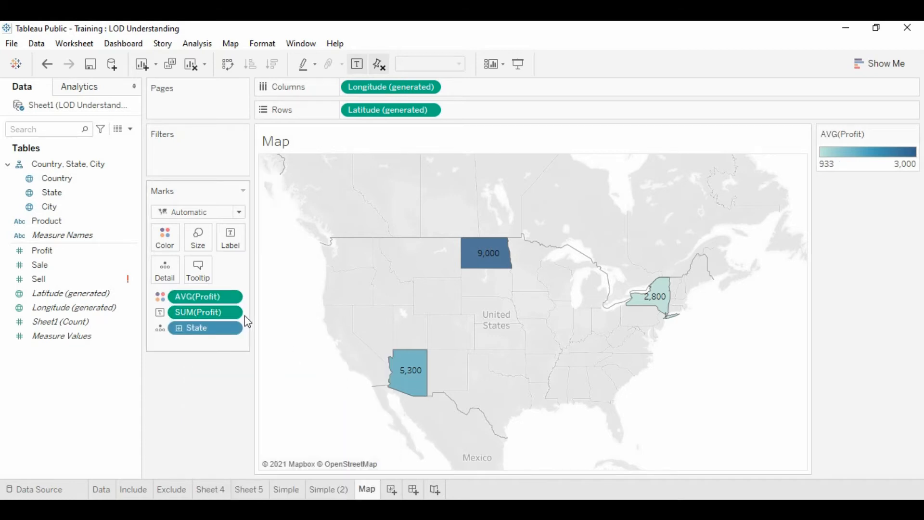
pyautogui.click(230, 312)
pyautogui.moveTo(222, 419)
pyautogui.click(338, 376)
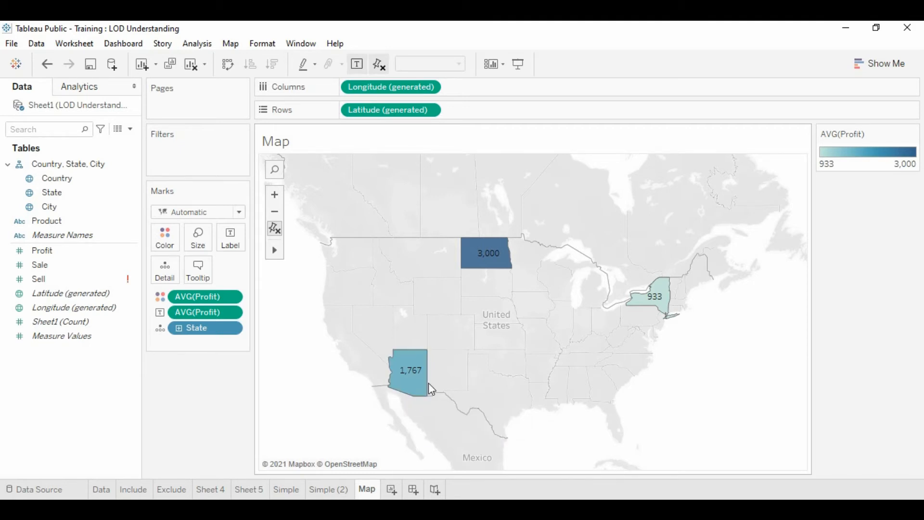
# View the full underlying data of the Arizona mark
pyautogui.moveTo(408, 387)
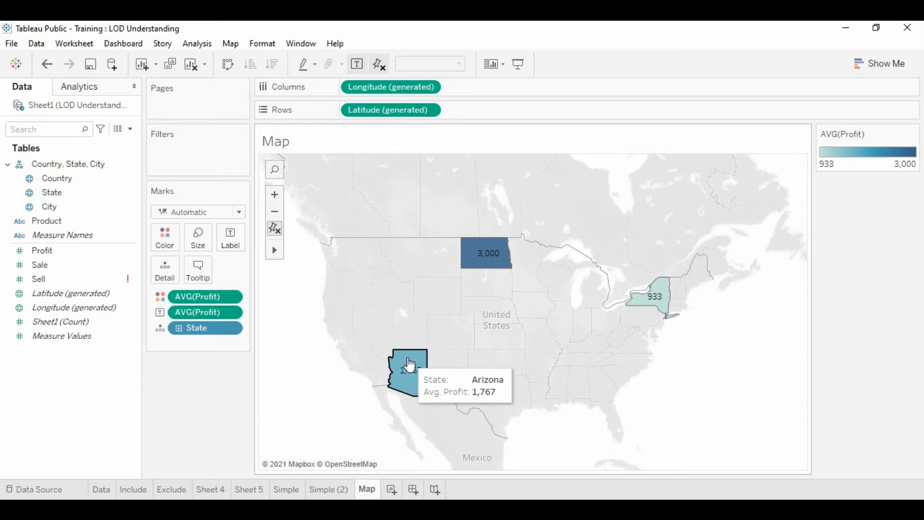
pyautogui.rightClick(408, 359)
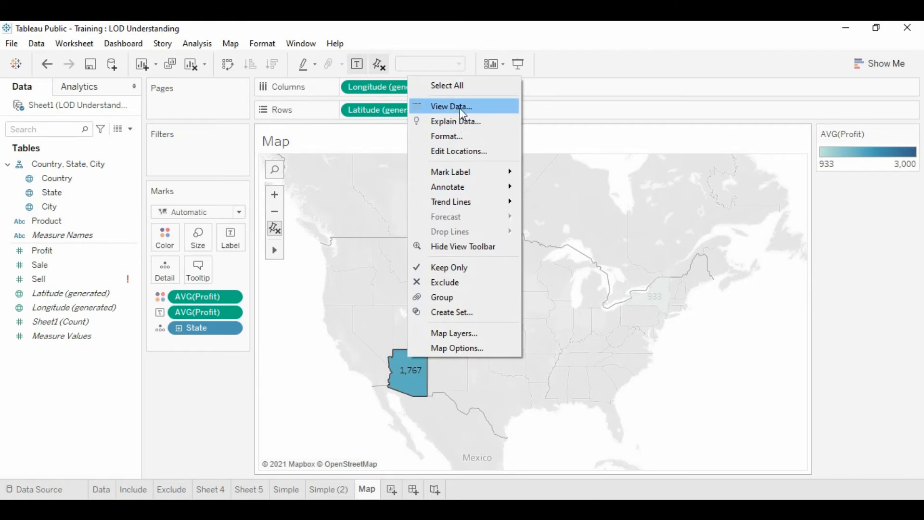
pyautogui.click(460, 108)
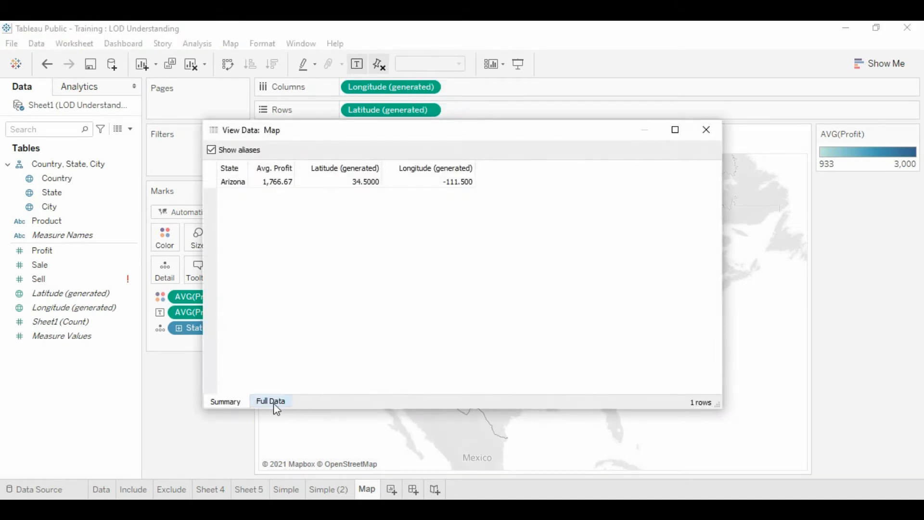
pyautogui.click(266, 401)
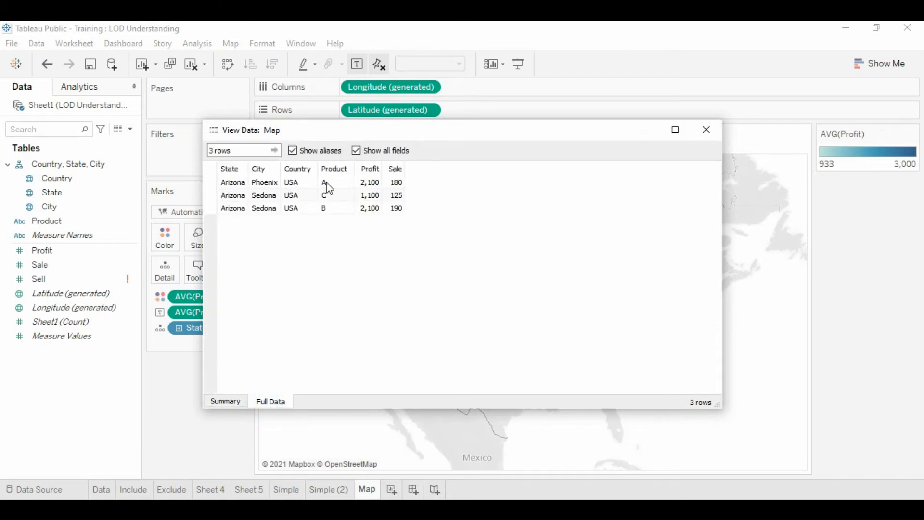
# Compare Arizona's data rows with its map label by moving the data window aside, and close the window
pyautogui.click(420, 128)
pyautogui.moveTo(421, 133); pyautogui.dragTo(669, 77)
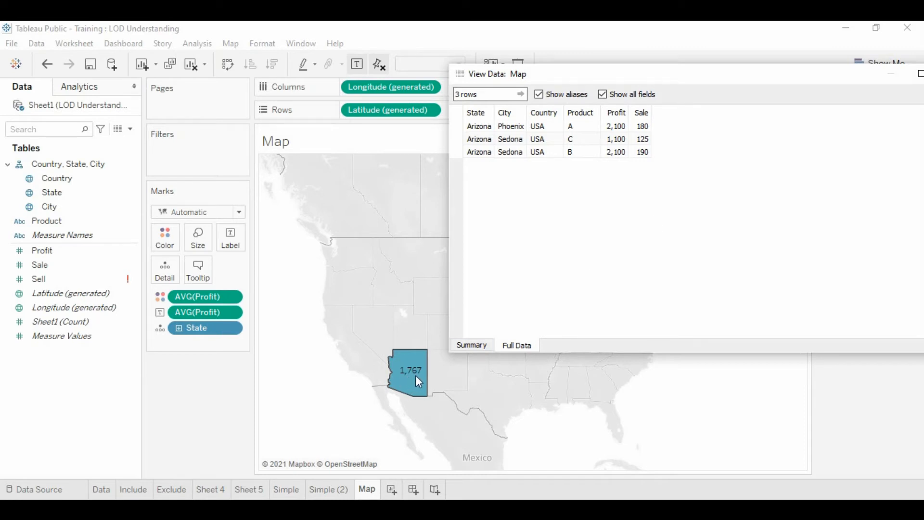
pyautogui.click(635, 216)
pyautogui.moveTo(710, 77); pyautogui.dragTo(642, 66)
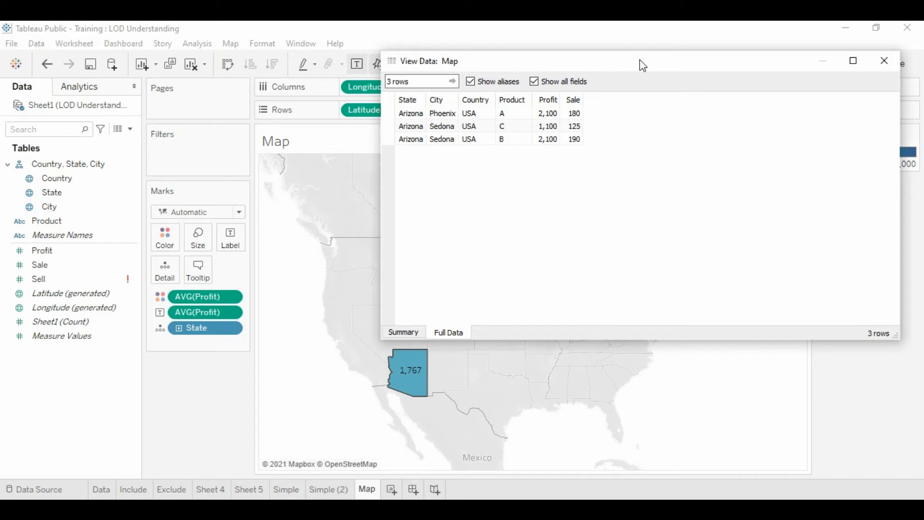
pyautogui.moveTo(639, 60); pyautogui.dragTo(672, 55)
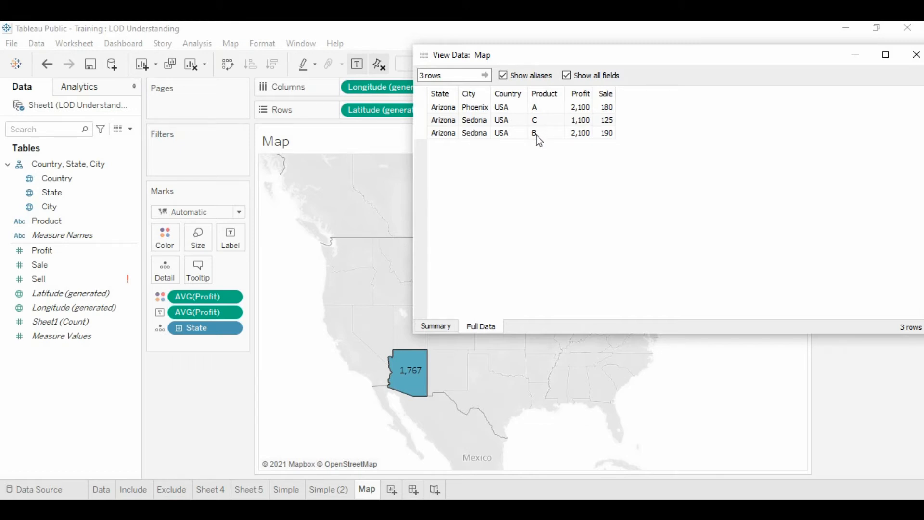
pyautogui.moveTo(649, 59); pyautogui.dragTo(562, 56)
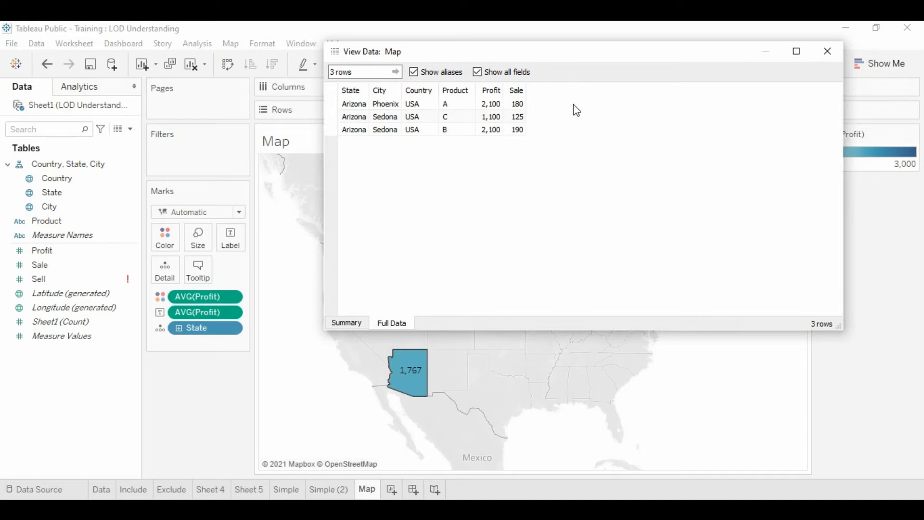
pyautogui.click(829, 51)
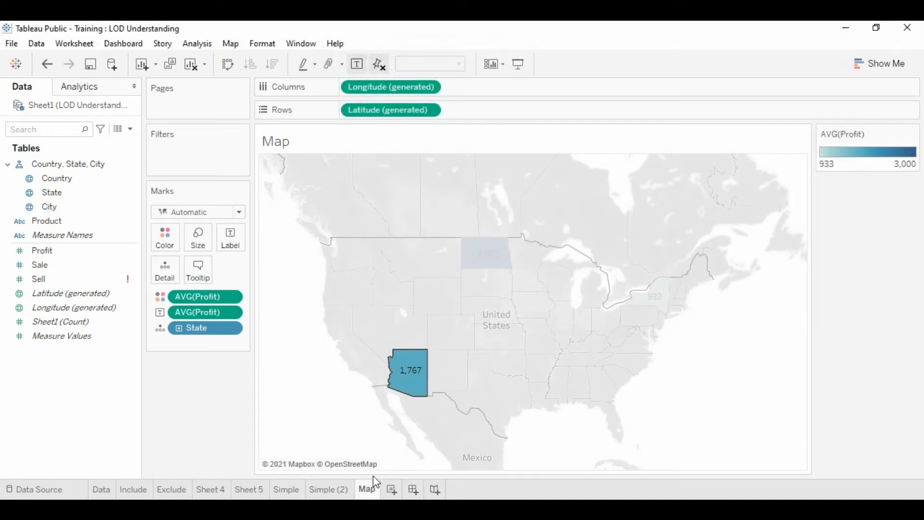
# Duplicate the Map worksheet and rename the copy Include1
pyautogui.rightClick(368, 492)
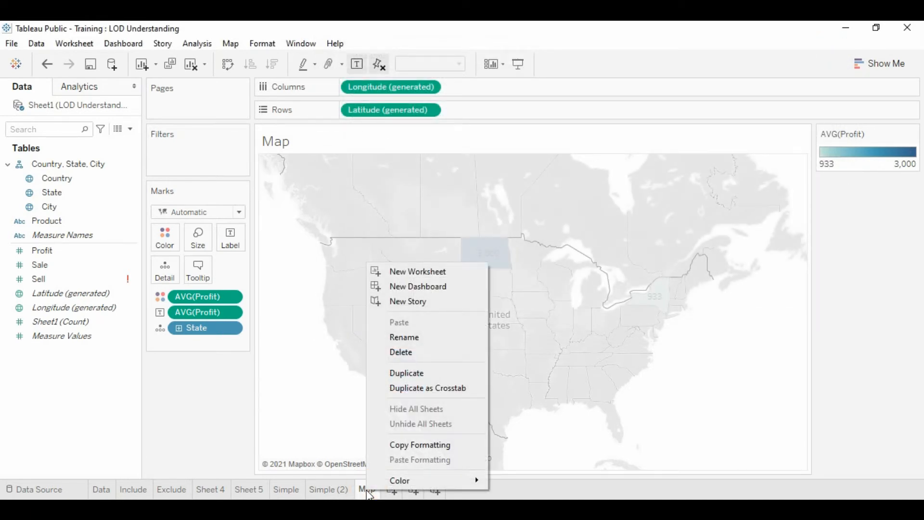
pyautogui.click(410, 373)
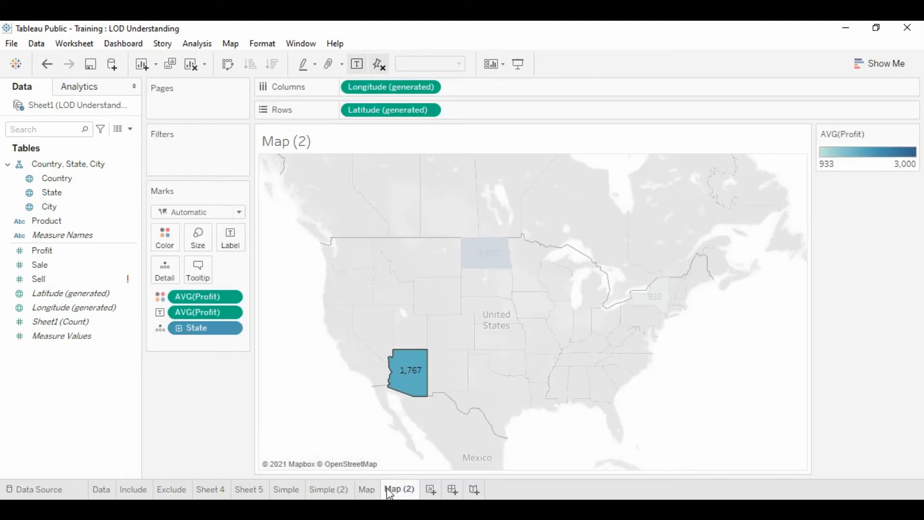
pyautogui.rightClick(400, 491)
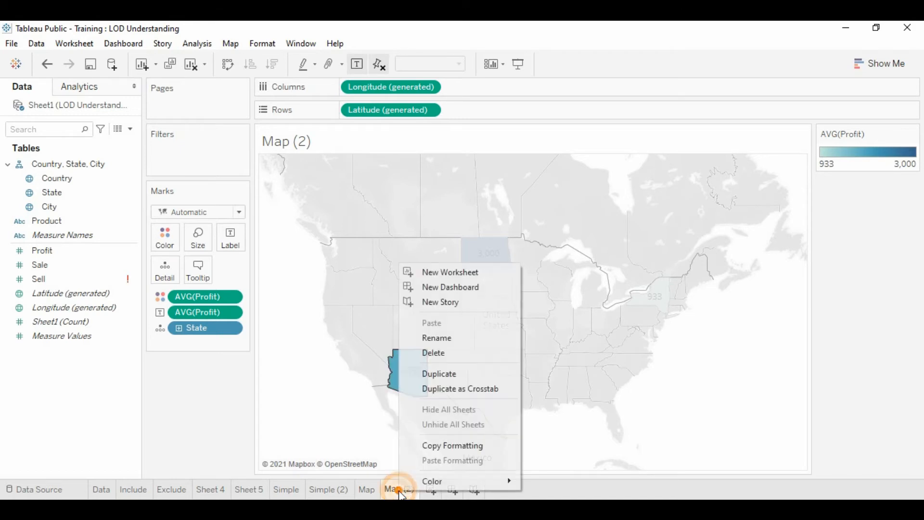
pyautogui.click(451, 337)
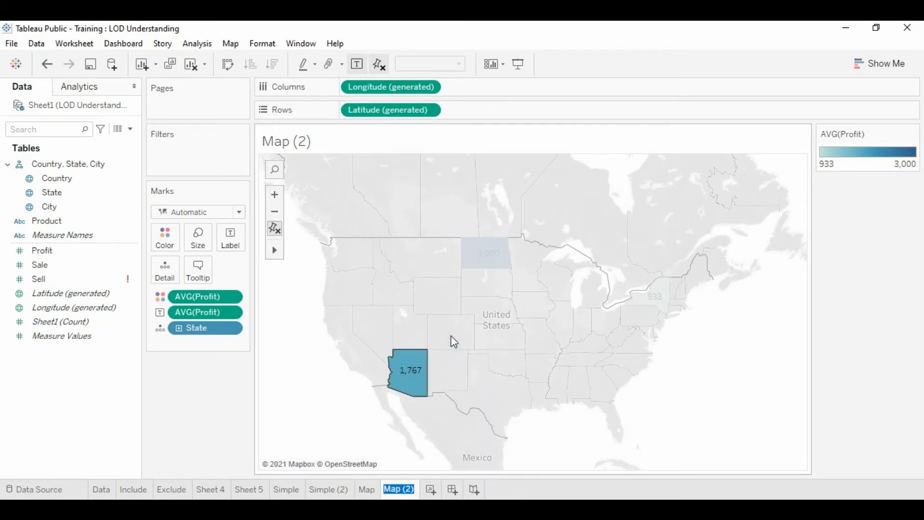
pyautogui.write('Include')
pyautogui.click(302, 392)
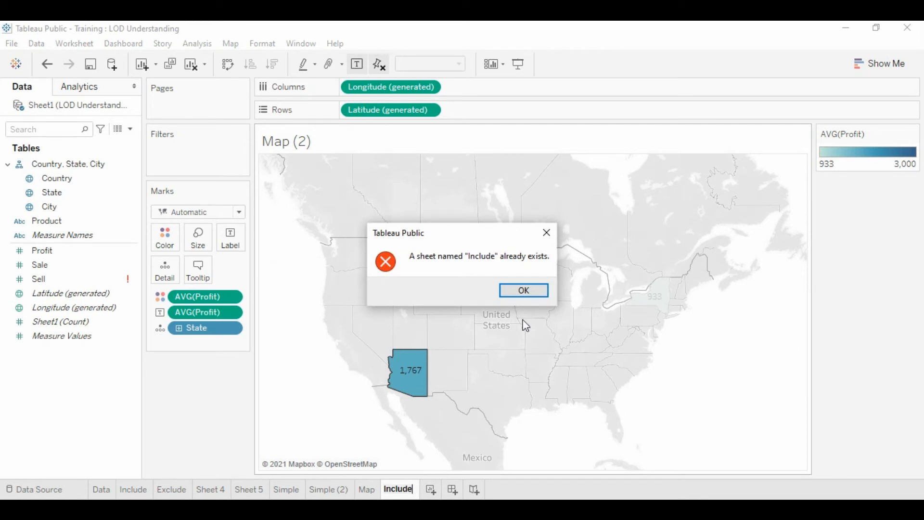
pyautogui.click(523, 291)
pyautogui.click(413, 489)
pyautogui.press('Return')
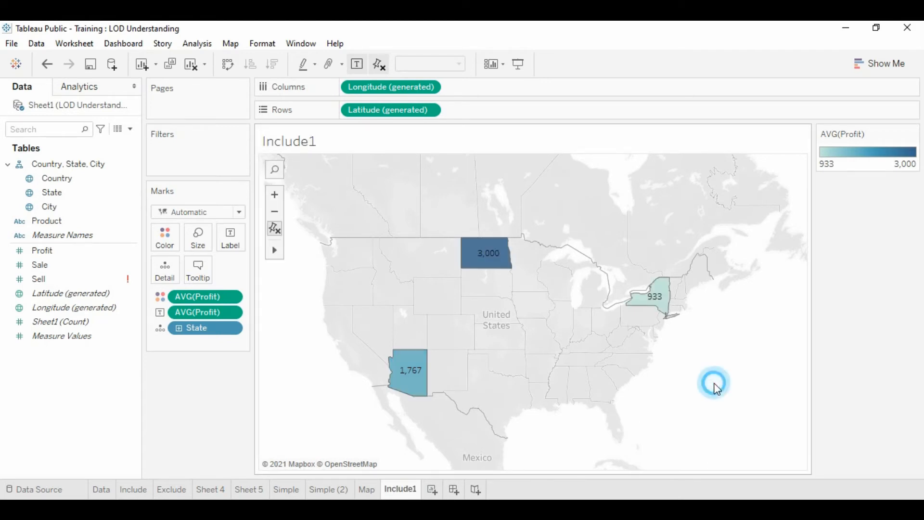
# Create a new calculated field named IncludeCity, placing its editor over the upper part of the map
pyautogui.click(131, 129)
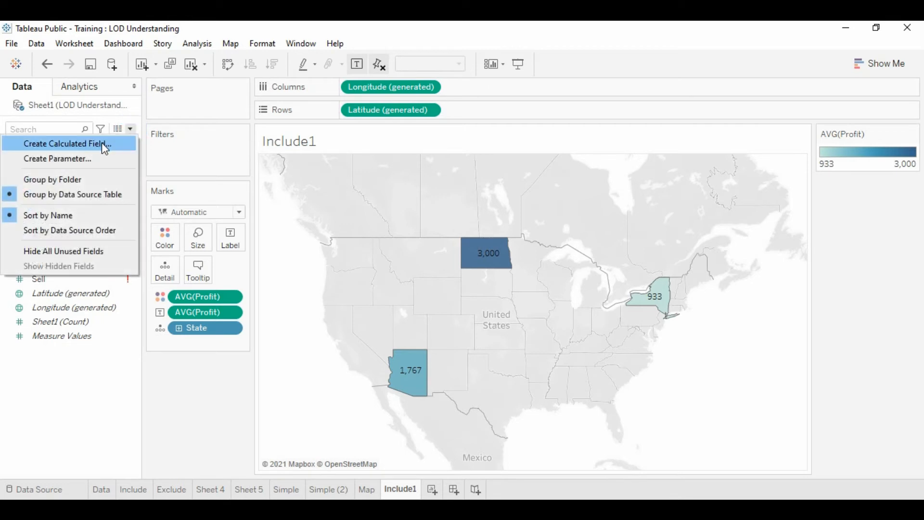
pyautogui.click(102, 142)
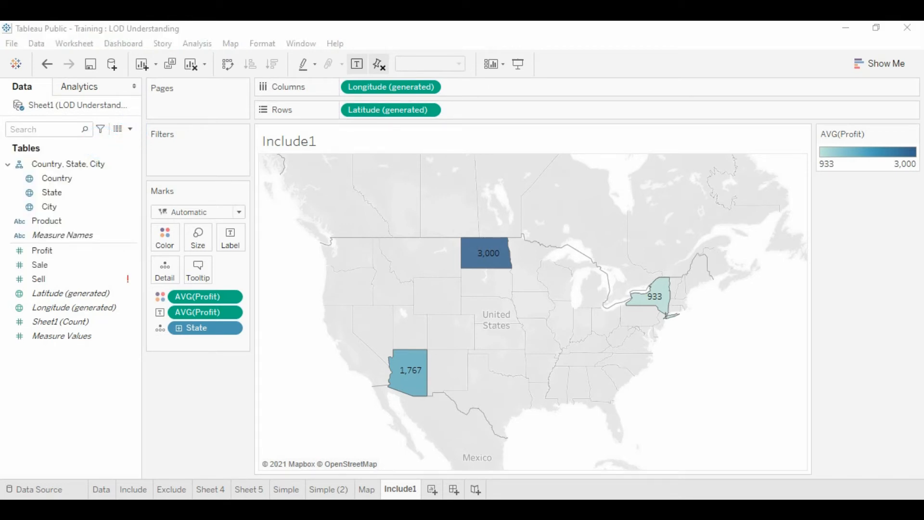
pyautogui.moveTo(545, 305); pyautogui.dragTo(602, 148)
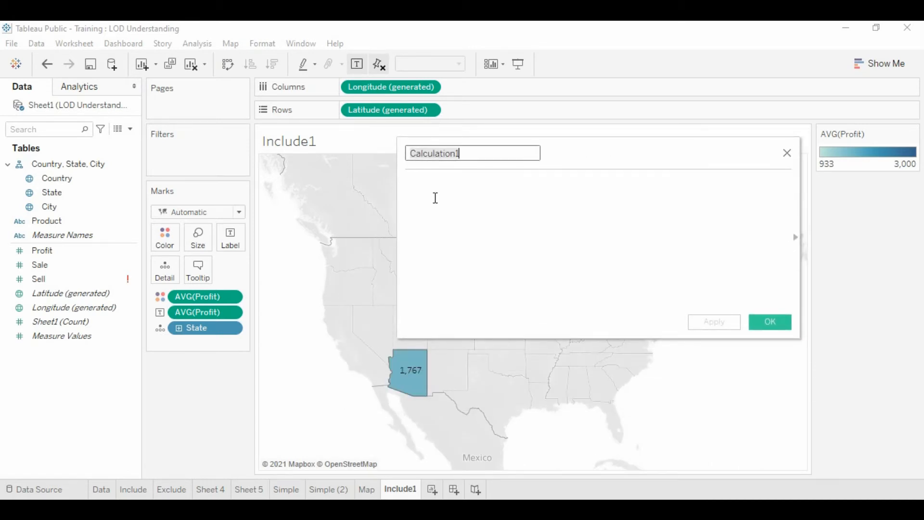
pyautogui.press('BackSpace')
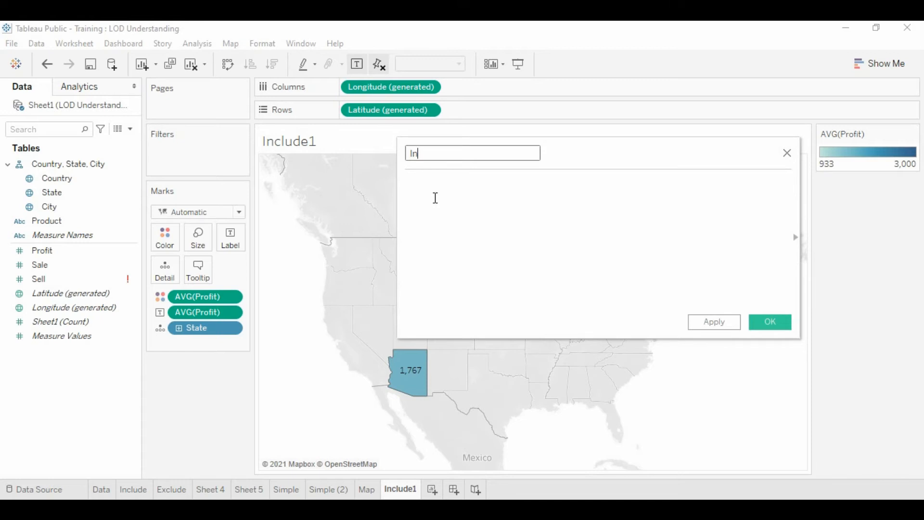
pyautogui.write('Include')
pyautogui.write('City')
pyautogui.click(500, 227)
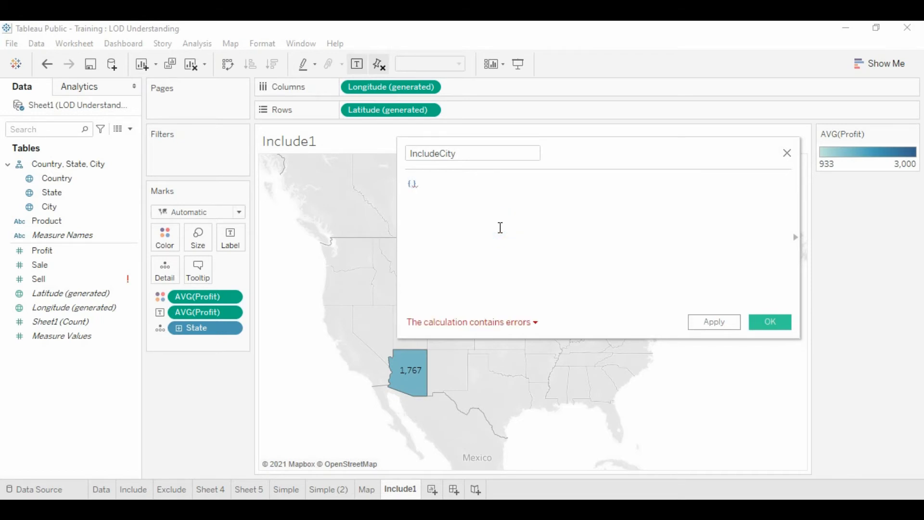
# Begin the IncludeCity formula as a level-of-detail expression in braces with the INCLUDE keyword and the [City] dimension
pyautogui.write('Inc')
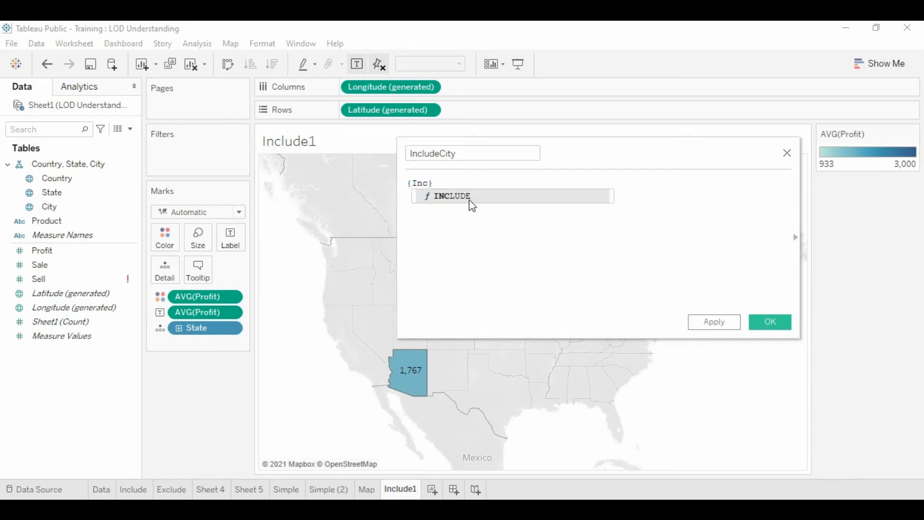
pyautogui.doubleClick(456, 197)
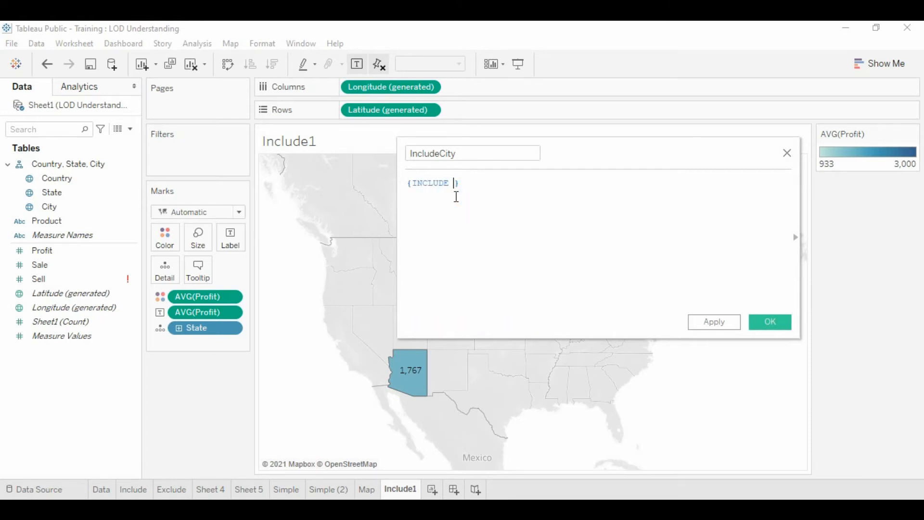
pyautogui.write('C')
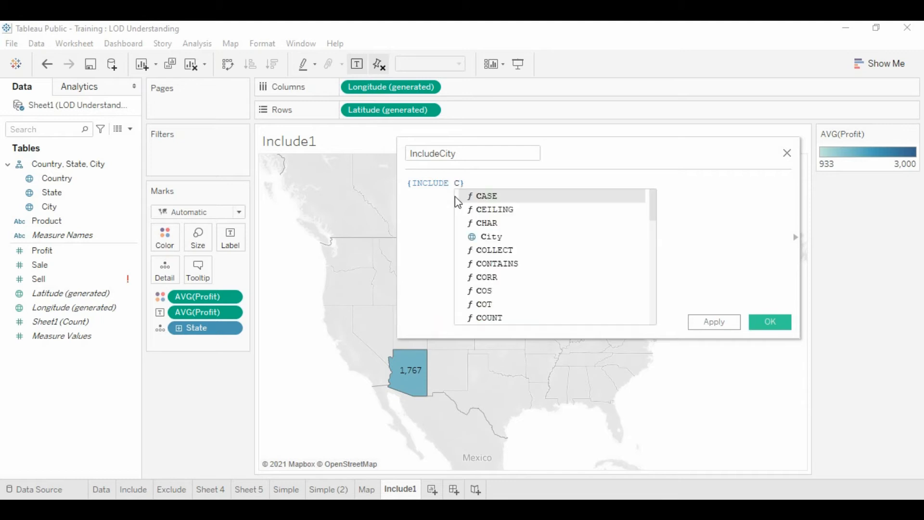
pyautogui.write('ity')
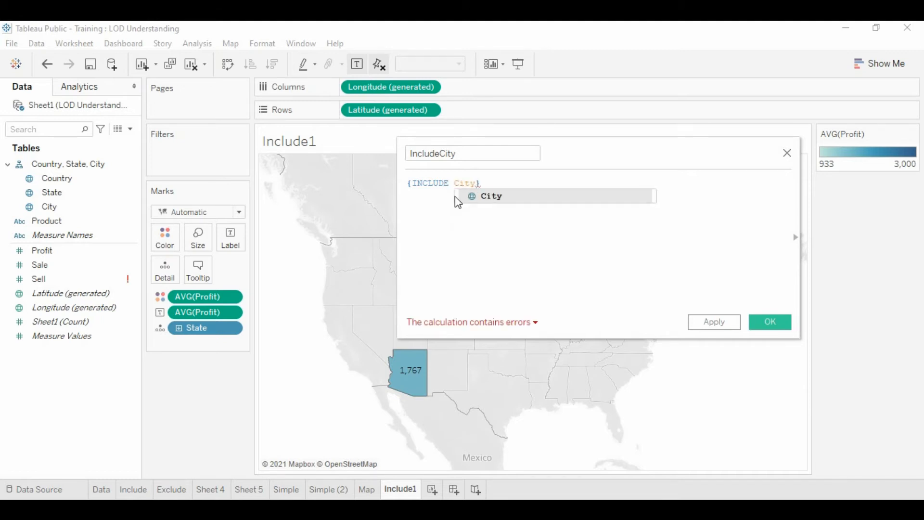
pyautogui.doubleClick(496, 196)
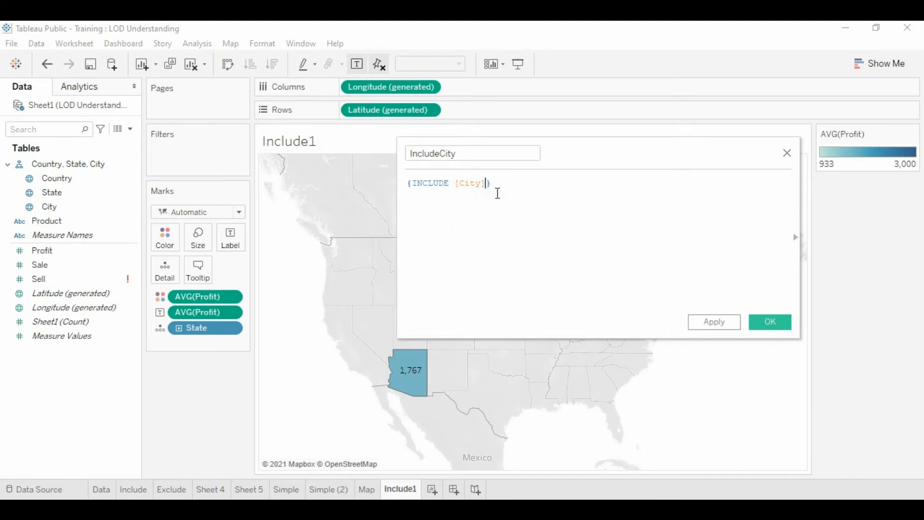
# Complete the formula as {INCLUDE [City] : Sum([Profit])} and save the calculated field
pyautogui.write(':')
pyautogui.press('Left')
pyautogui.write(': Sum')
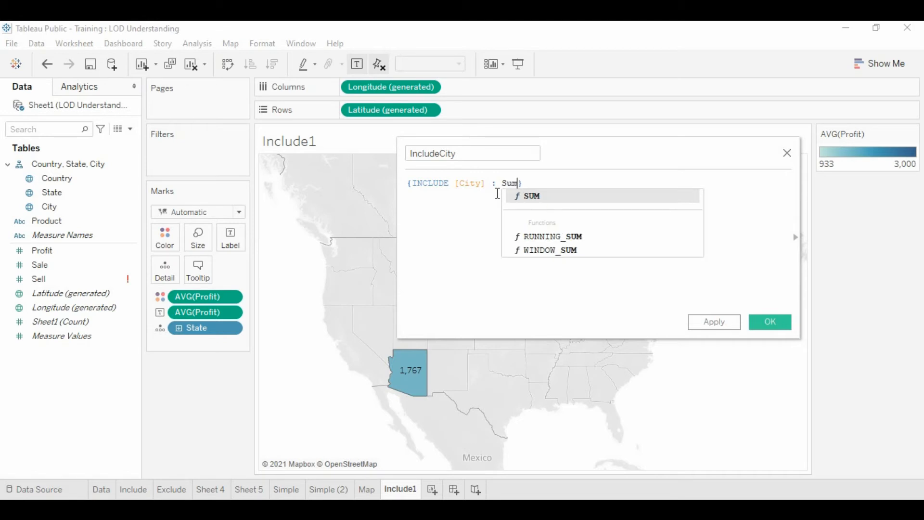
pyautogui.write('()')
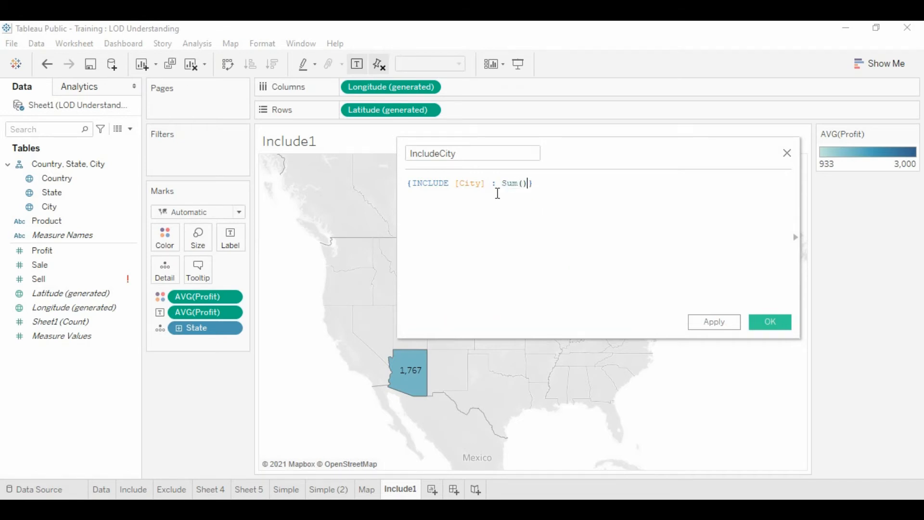
pyautogui.press('Left')
pyautogui.write('Pr')
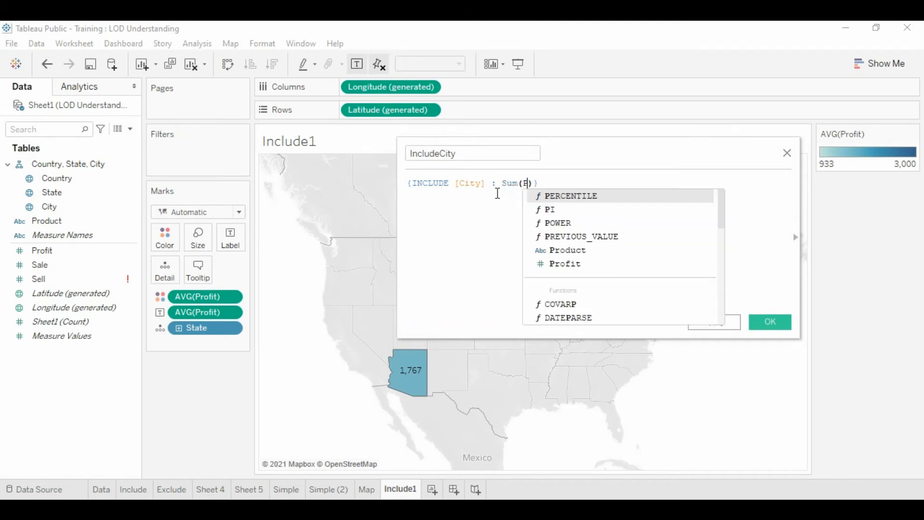
pyautogui.write('p')
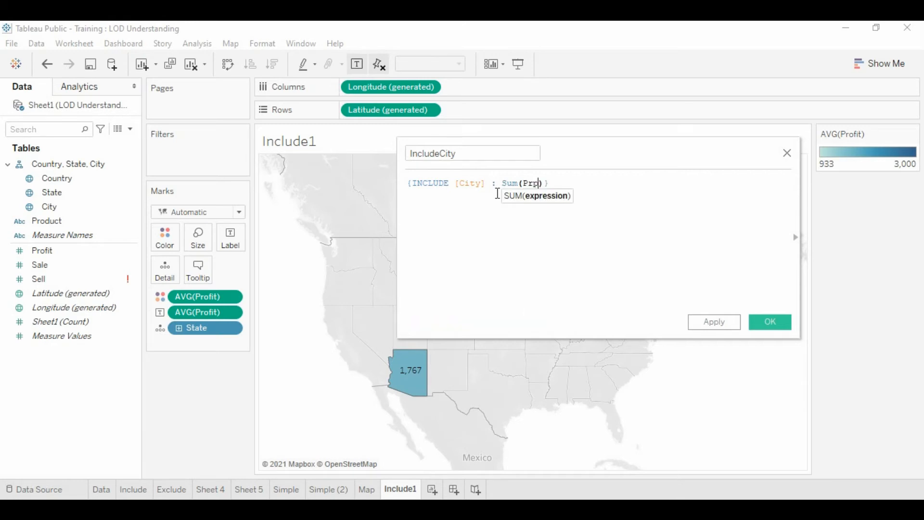
pyautogui.press('BackSpace')
pyautogui.write('o')
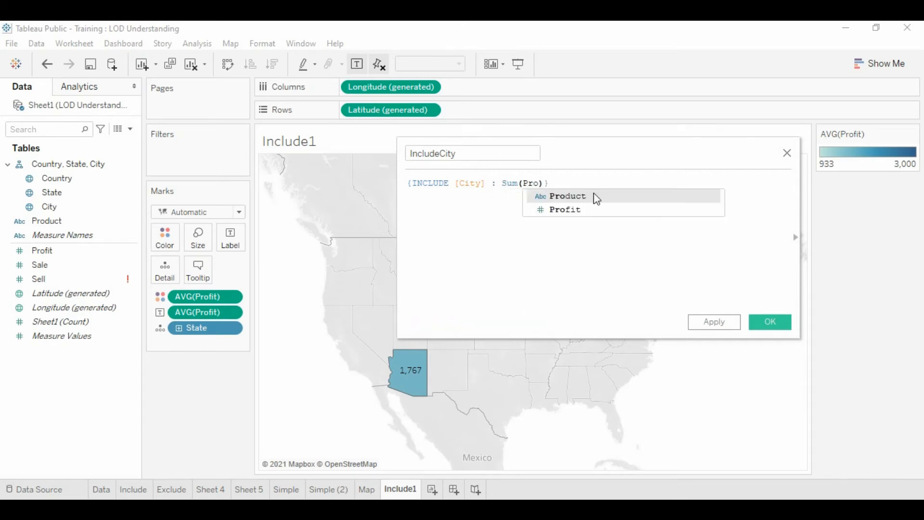
pyautogui.click(579, 208)
pyautogui.click(628, 179)
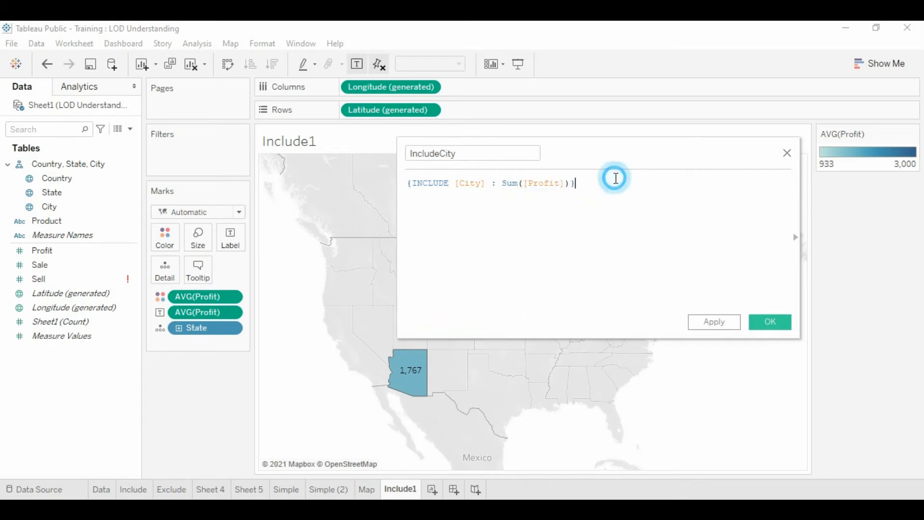
pyautogui.click(769, 321)
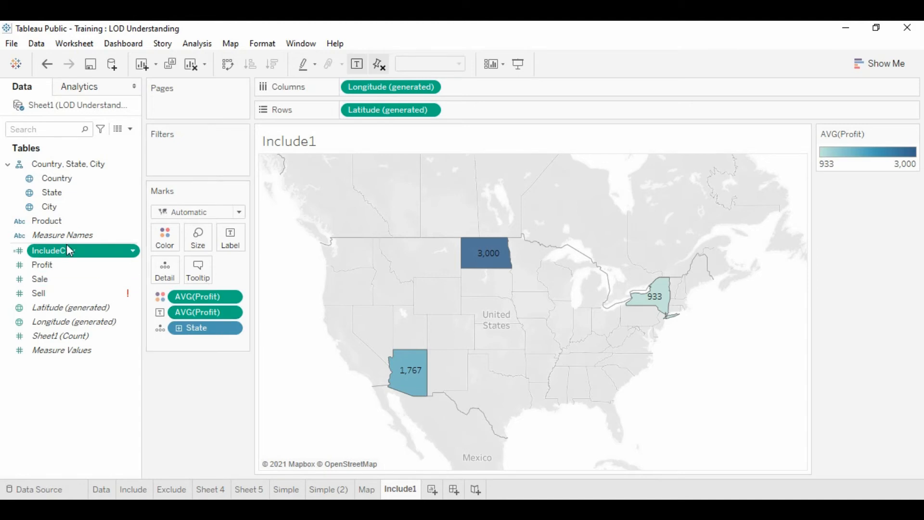
# Set the default aggregation of the IncludeCity field to Average
pyautogui.click(132, 250)
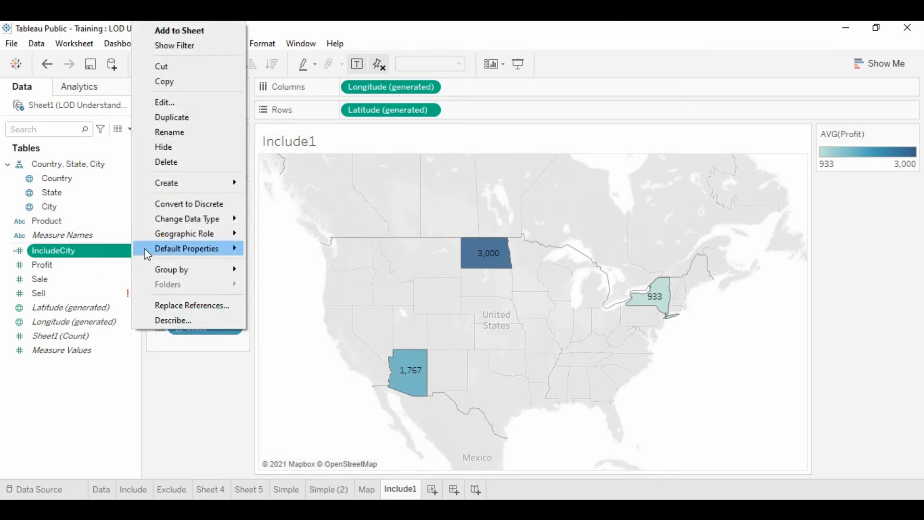
pyautogui.moveTo(183, 248)
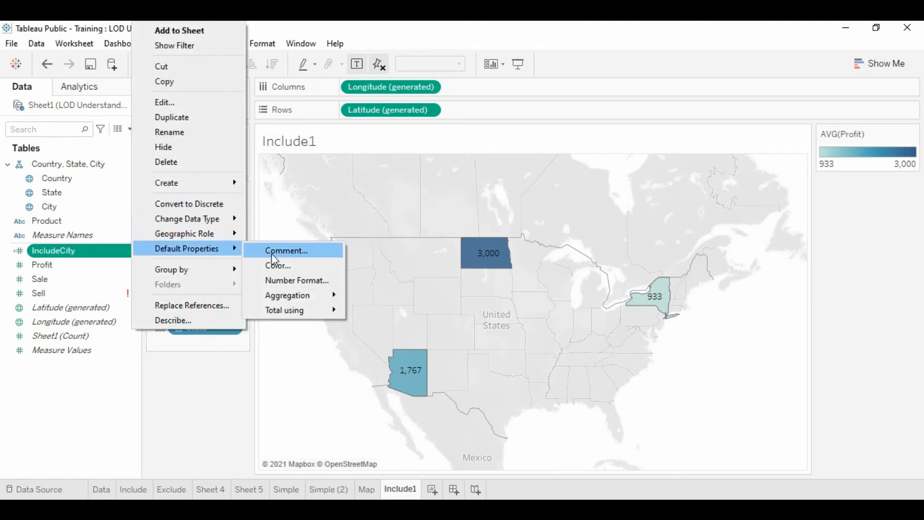
pyautogui.moveTo(302, 299)
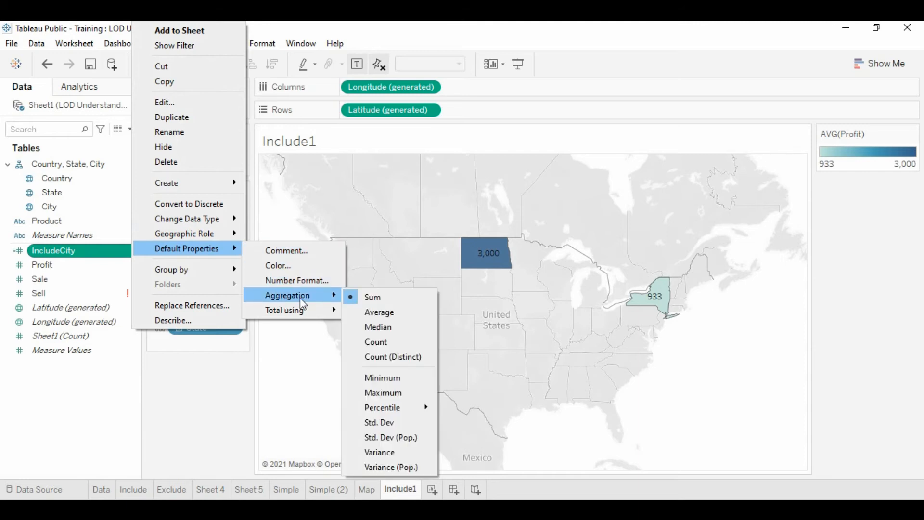
pyautogui.click(388, 312)
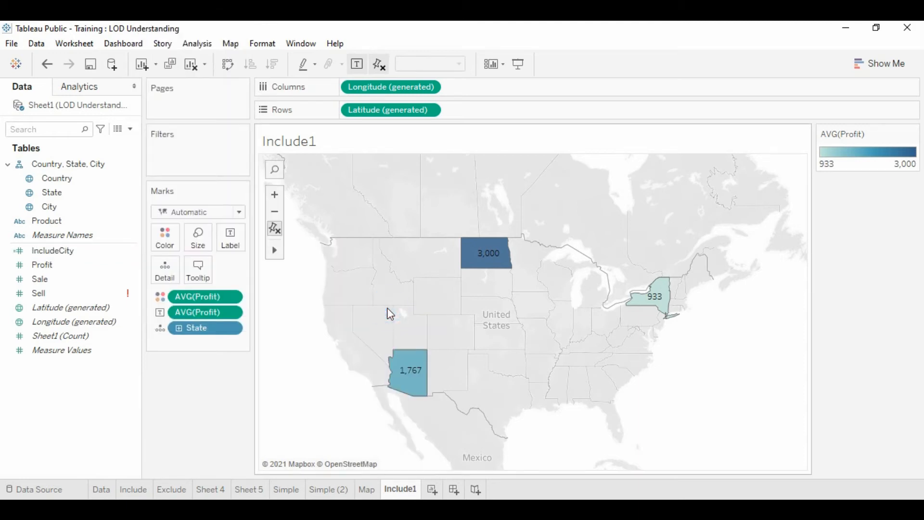
# Replace AVG(Profit) with IncludeCity for both the color and the label of the map marks
pyautogui.click(58, 255)
pyautogui.moveTo(58, 257); pyautogui.dragTo(208, 296)
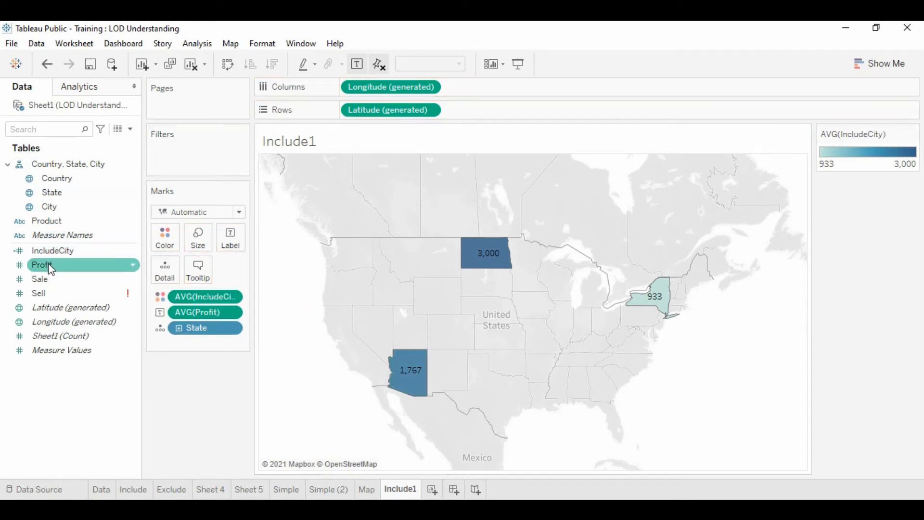
pyautogui.click(57, 252)
pyautogui.moveTo(58, 259); pyautogui.dragTo(195, 316)
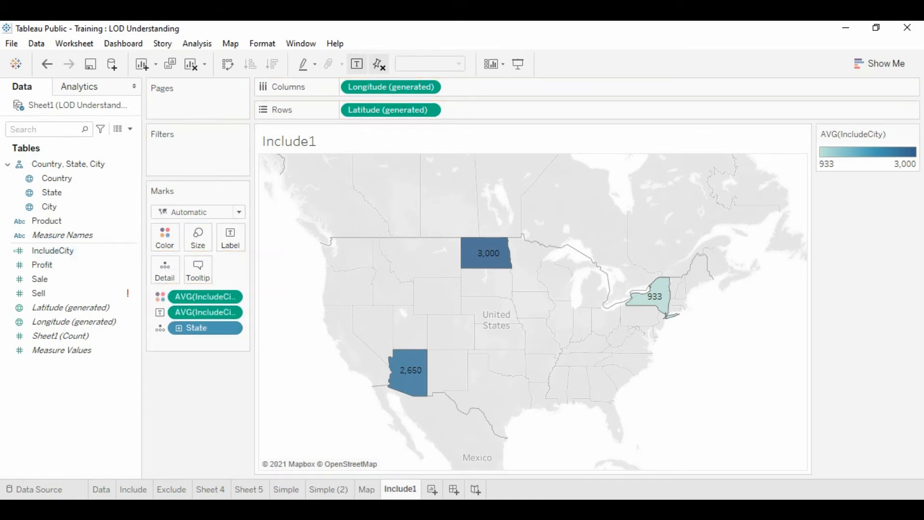
# Compare Arizona's value on the Include1 worksheet with its average profit on the Map worksheet, and return to Include1
pyautogui.moveTo(414, 396)
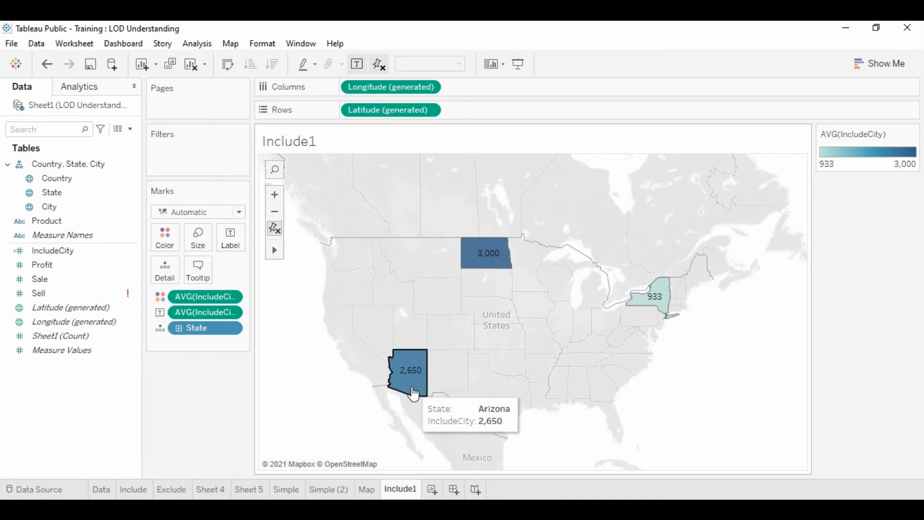
pyautogui.click(371, 492)
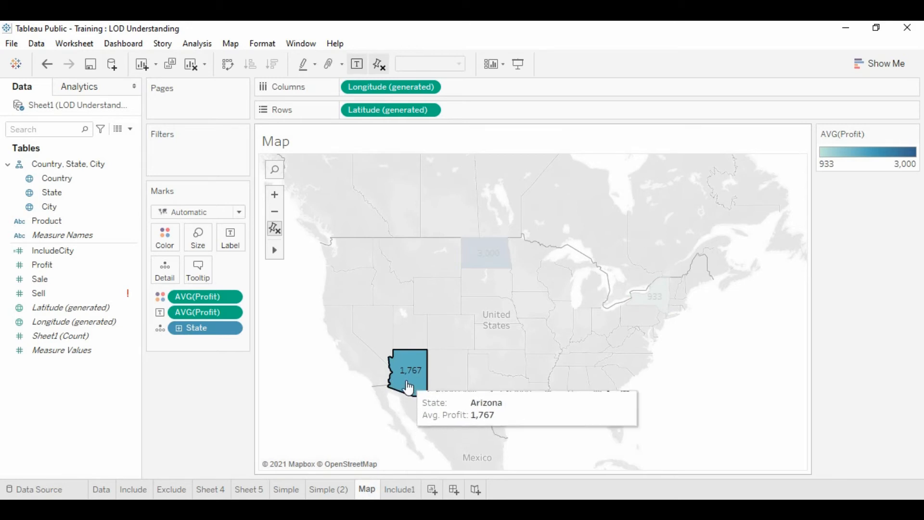
pyautogui.click(677, 370)
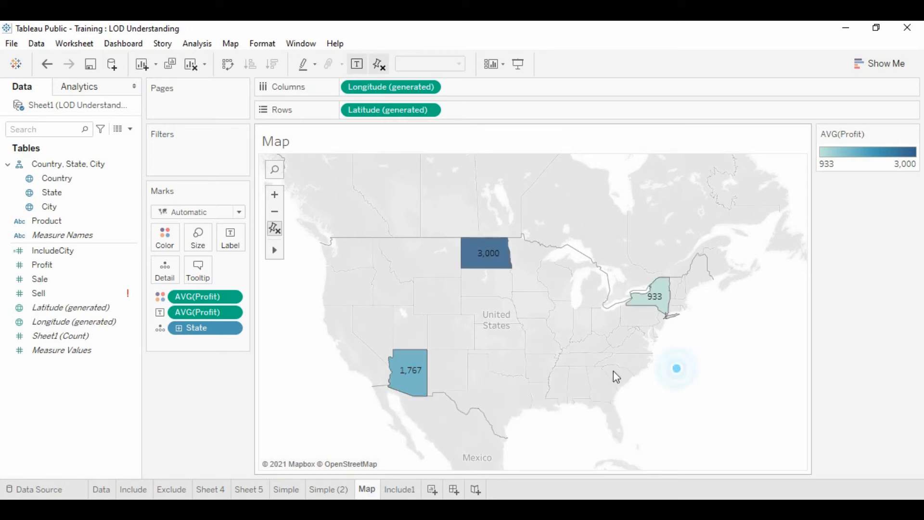
pyautogui.click(398, 489)
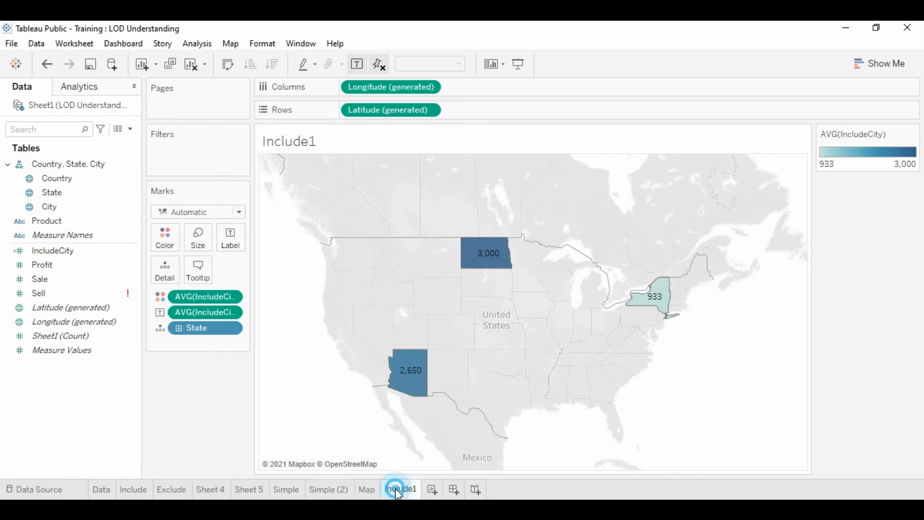
# Examine the full underlying data of the Arizona mark on Include1 with the data window moved aside, and close it
pyautogui.rightClick(406, 385)
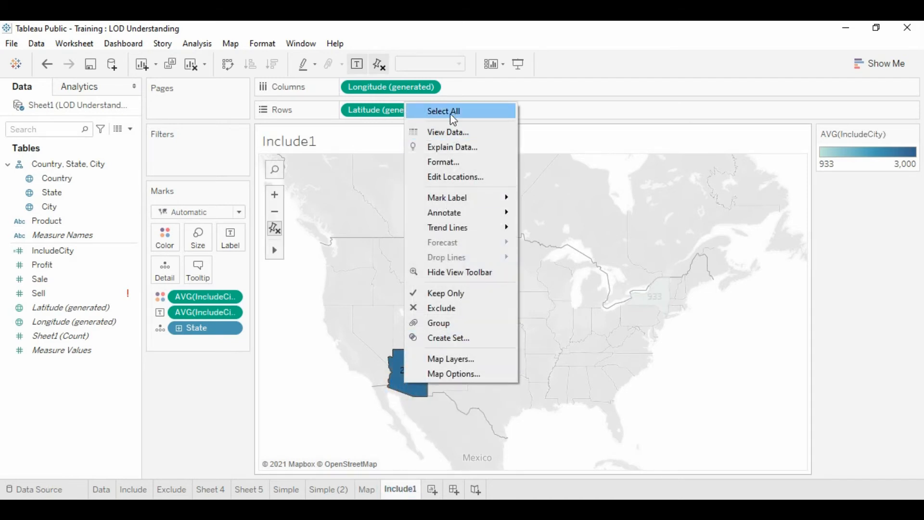
pyautogui.click(448, 129)
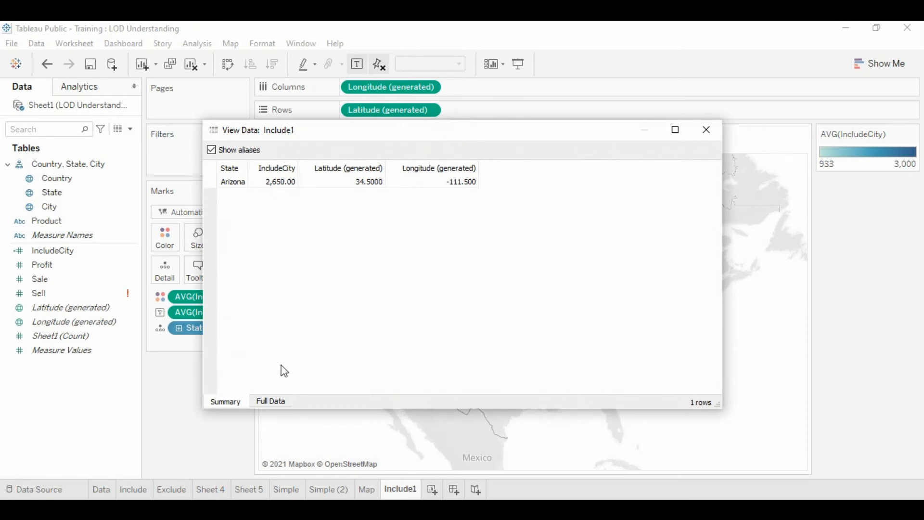
pyautogui.click(266, 401)
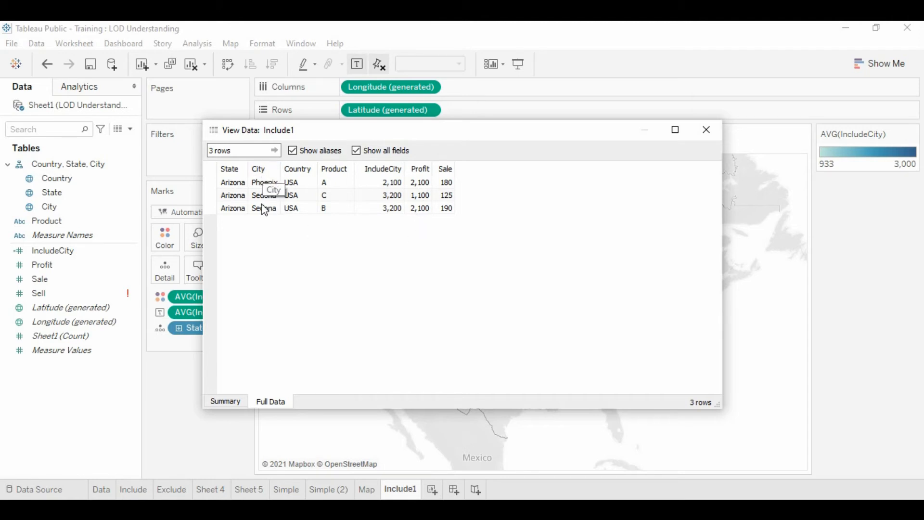
pyautogui.click(368, 129)
pyautogui.moveTo(369, 130); pyautogui.dragTo(509, 138)
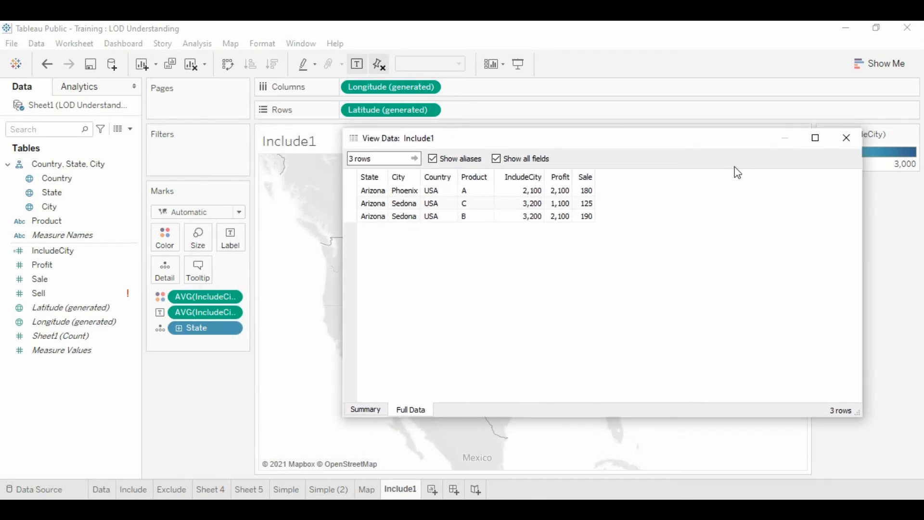
pyautogui.click(841, 141)
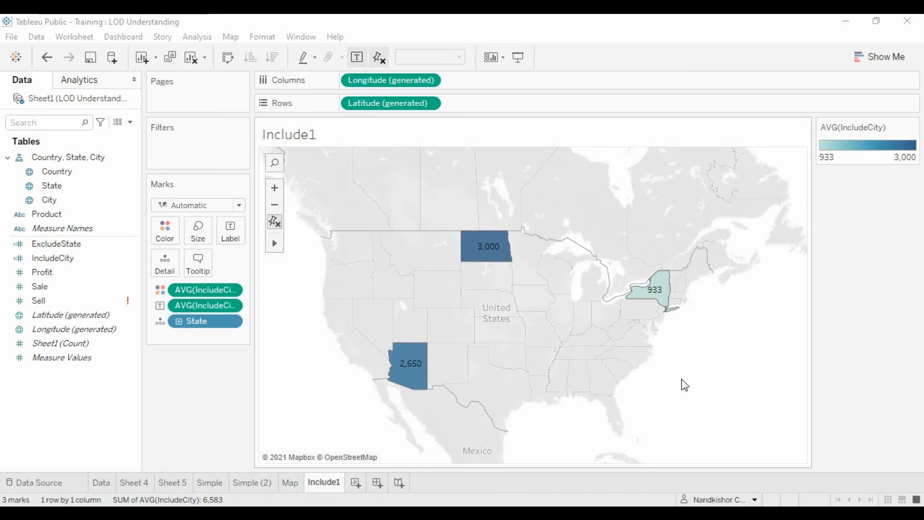
# Duplicate the Map worksheet and rename the copy Exclude
pyautogui.click(290, 483)
pyautogui.rightClick(291, 483)
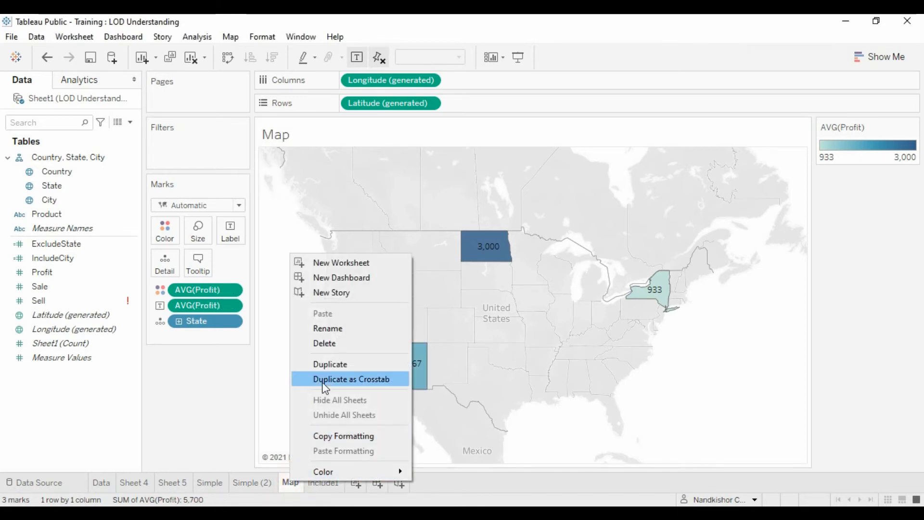
pyautogui.click(329, 366)
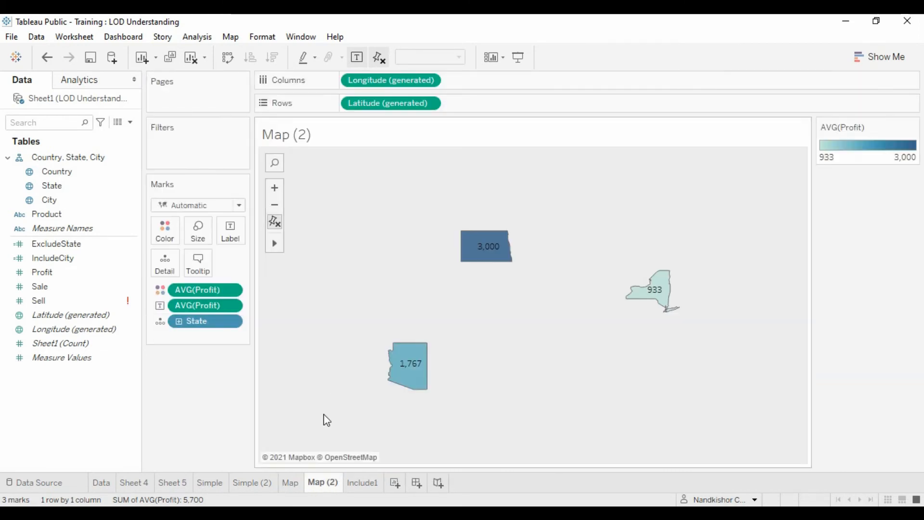
pyautogui.rightClick(322, 483)
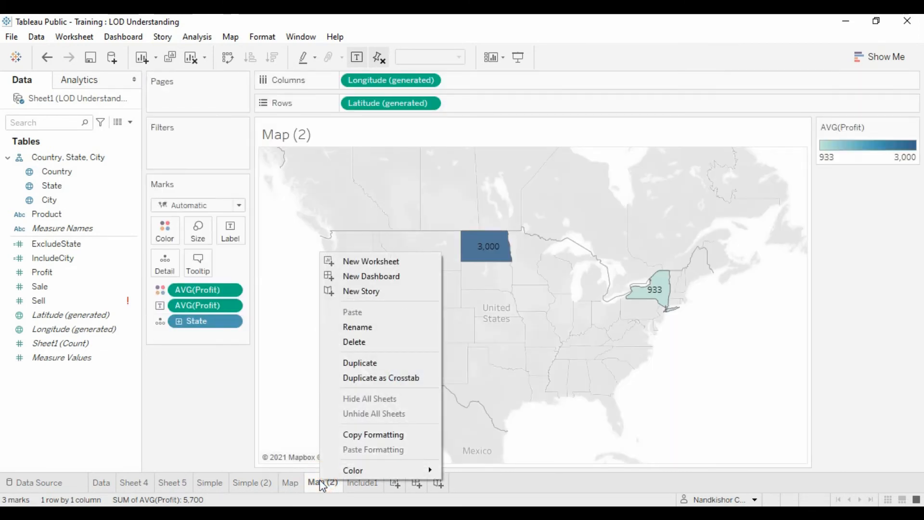
pyautogui.click(362, 328)
pyautogui.write('Exclude')
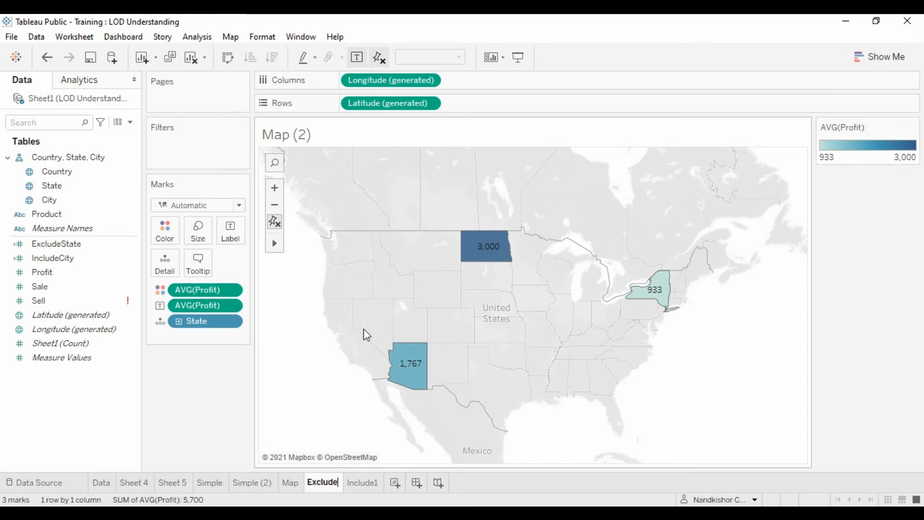
pyautogui.click(677, 355)
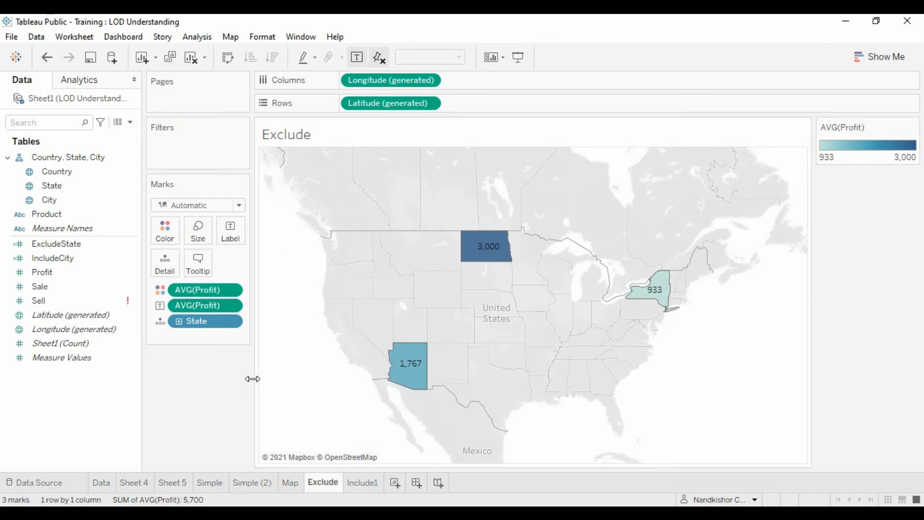
# Replace AVG(Profit) with SUM(Profit) for both the color and the label of the map marks on Exclude
pyautogui.click(47, 275)
pyautogui.moveTo(50, 279); pyautogui.dragTo(191, 291)
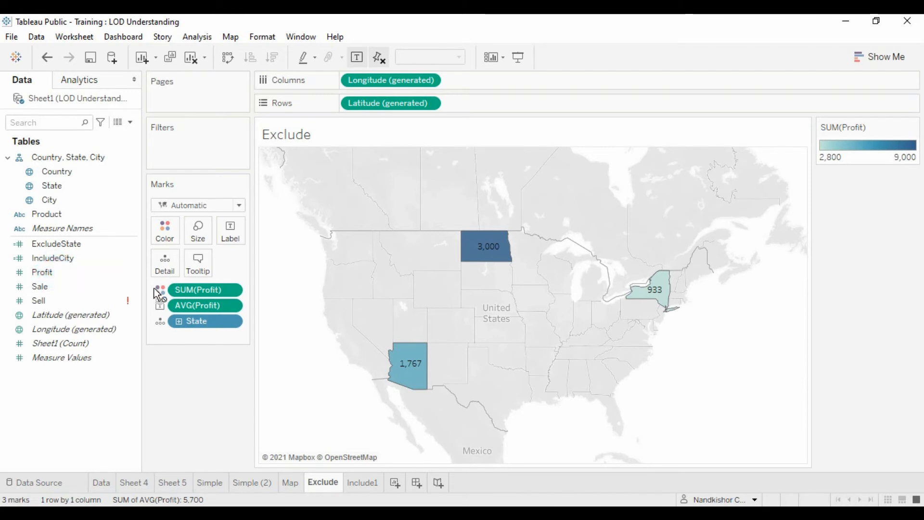
pyautogui.click(82, 273)
pyautogui.moveTo(82, 273); pyautogui.dragTo(191, 305)
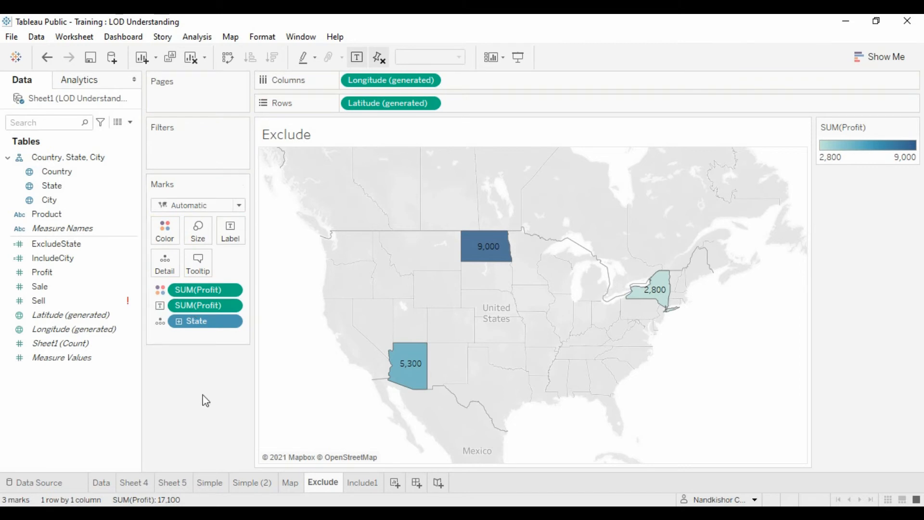
# Drill State down to City on the map and make the label of the northern Arizona city mark always show
pyautogui.click(179, 321)
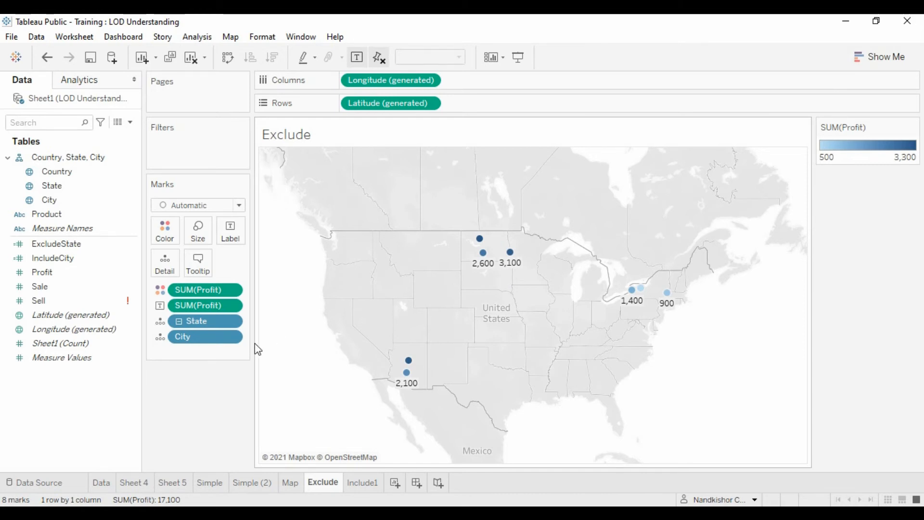
pyautogui.rightClick(409, 362)
pyautogui.moveTo(470, 174)
pyautogui.click(569, 197)
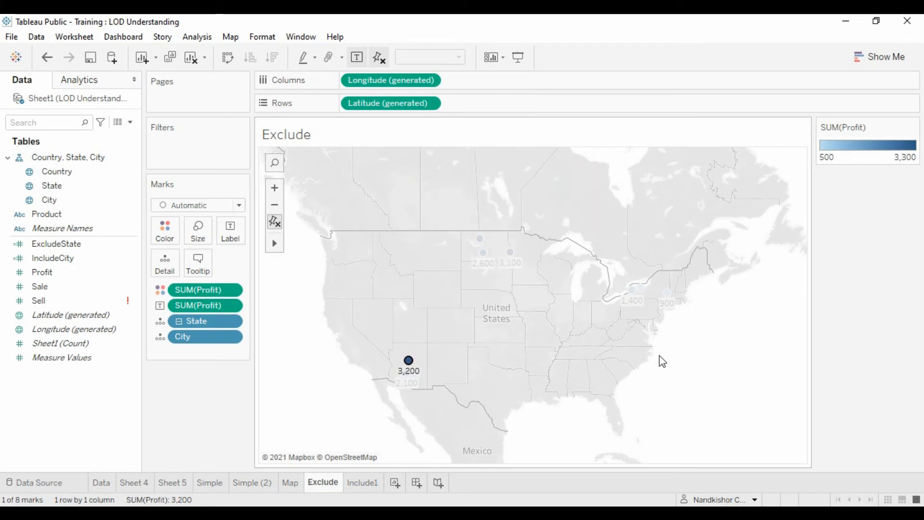
pyautogui.click(698, 375)
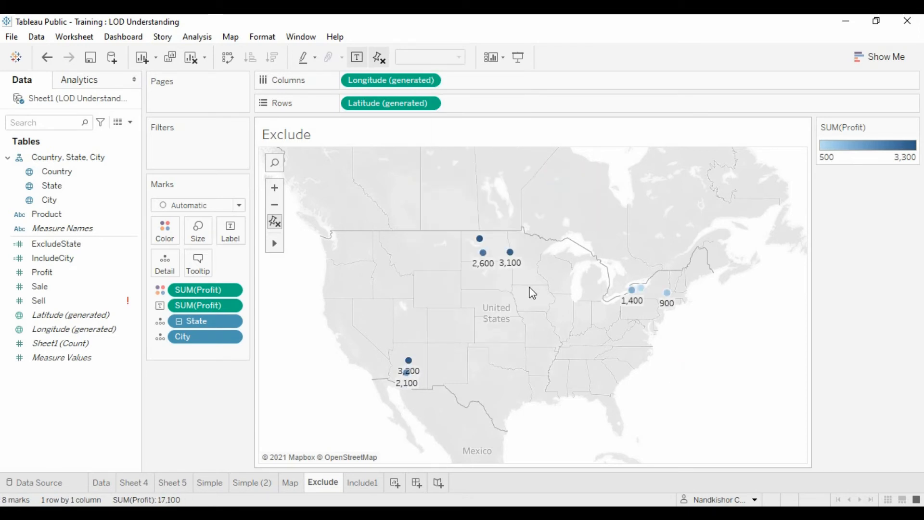
# Make the label of the Minot, North Dakota mark always show
pyautogui.rightClick(479, 240)
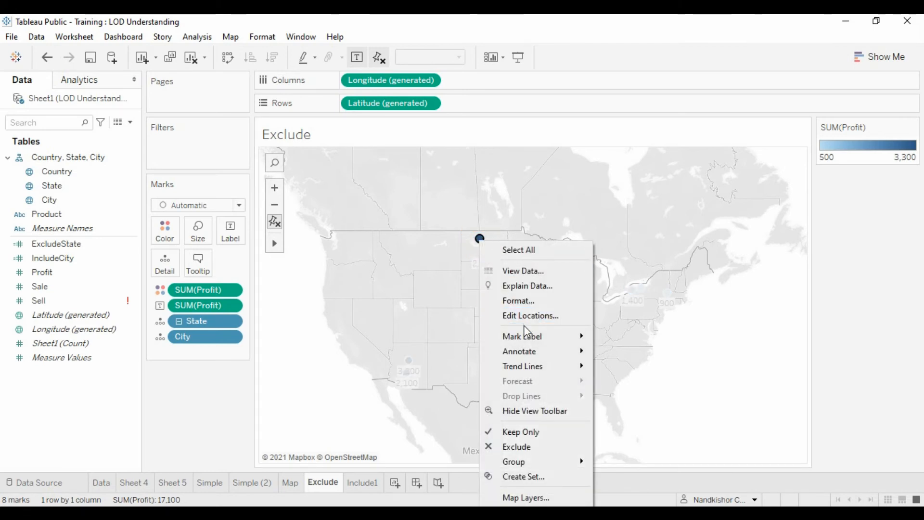
pyautogui.moveTo(583, 336)
pyautogui.click(643, 359)
pyautogui.click(642, 356)
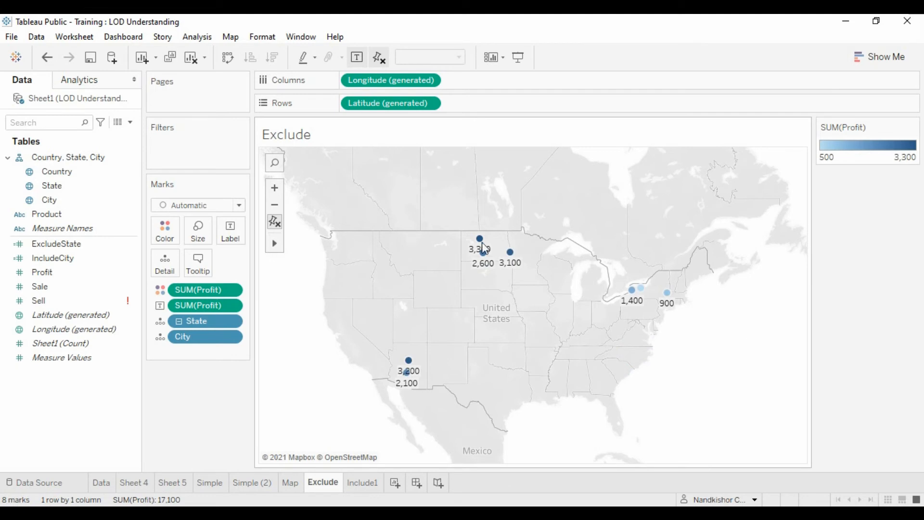
# Compare the city profits with the state totals by switching between State and City level, and return to City level
pyautogui.moveTo(505, 255)
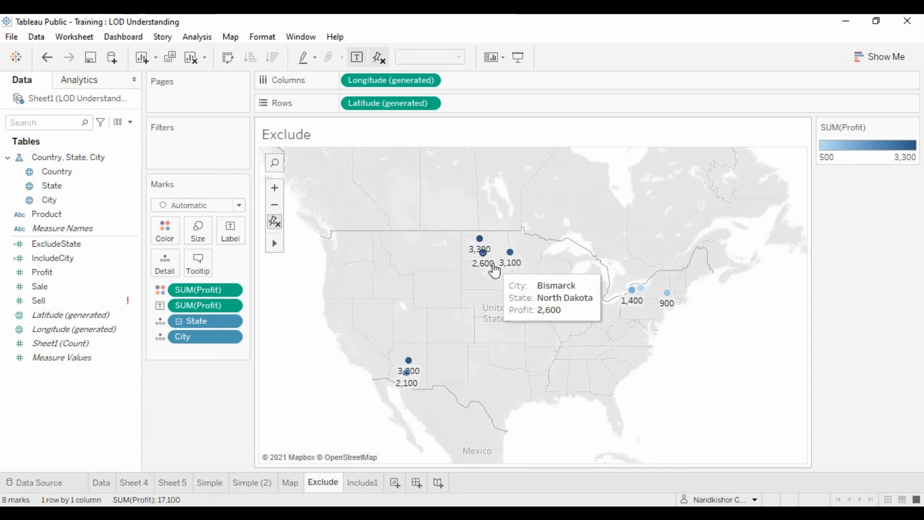
pyautogui.moveTo(474, 248)
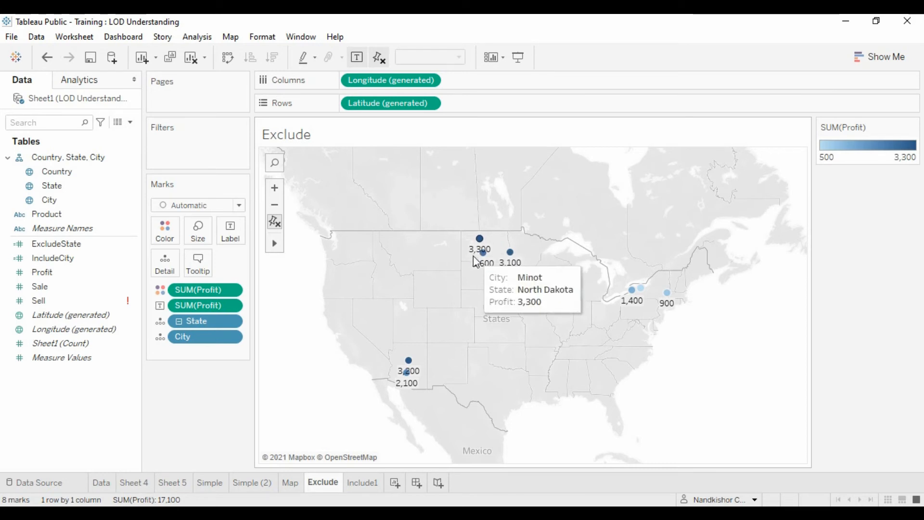
pyautogui.click(179, 321)
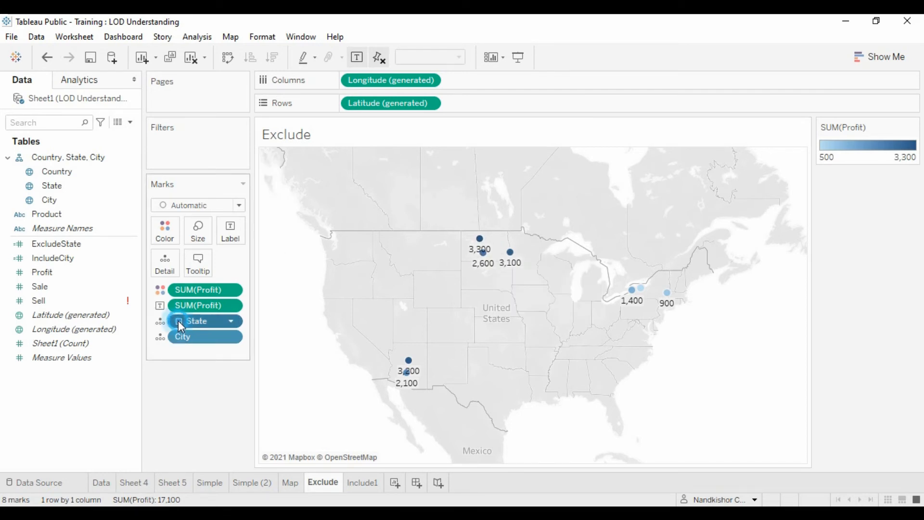
pyautogui.click(179, 321)
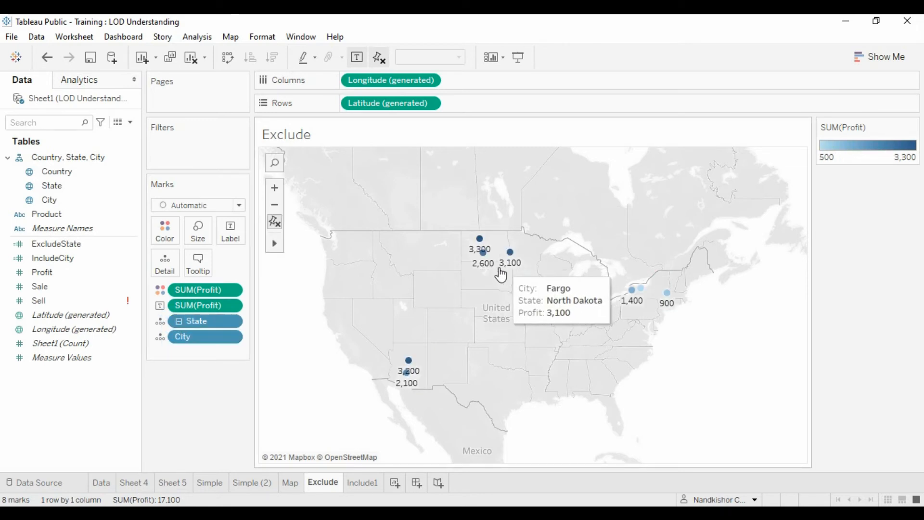
pyautogui.moveTo(477, 244)
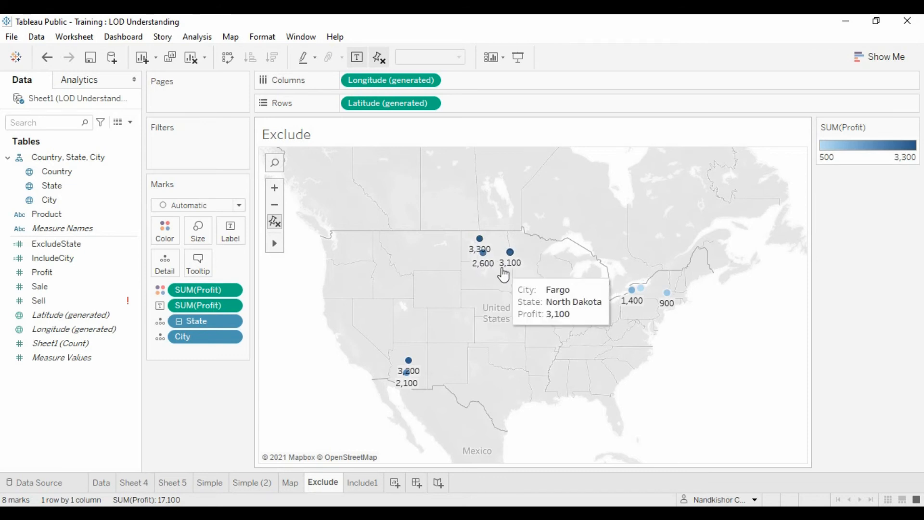
pyautogui.click(178, 323)
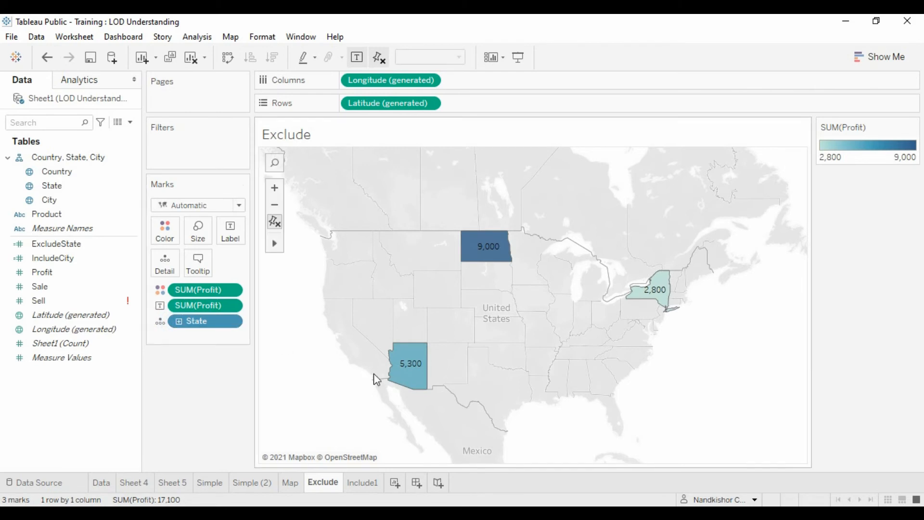
pyautogui.moveTo(406, 375)
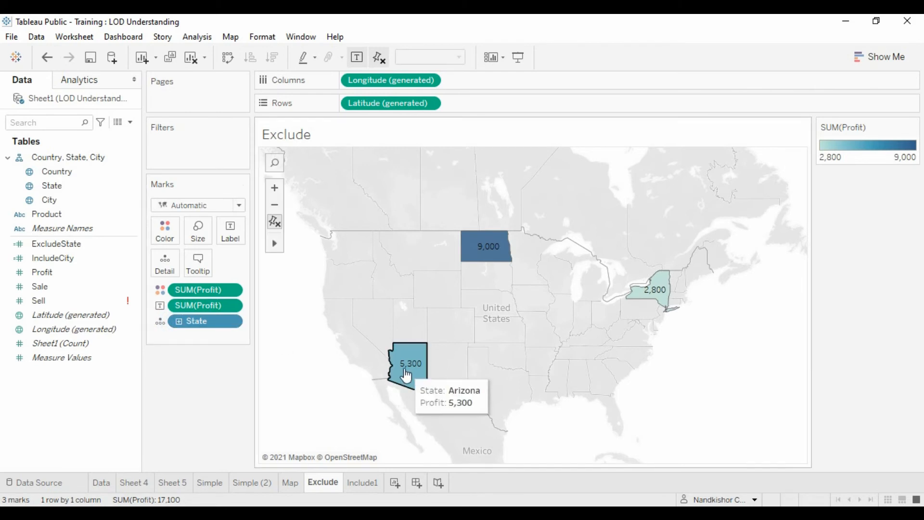
pyautogui.click(179, 322)
pyautogui.moveTo(410, 369)
pyautogui.moveTo(632, 299)
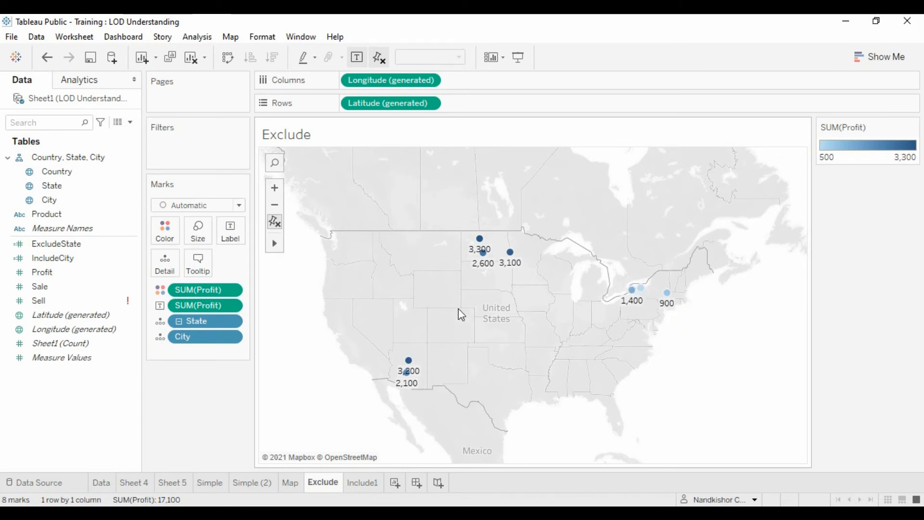
pyautogui.click(179, 321)
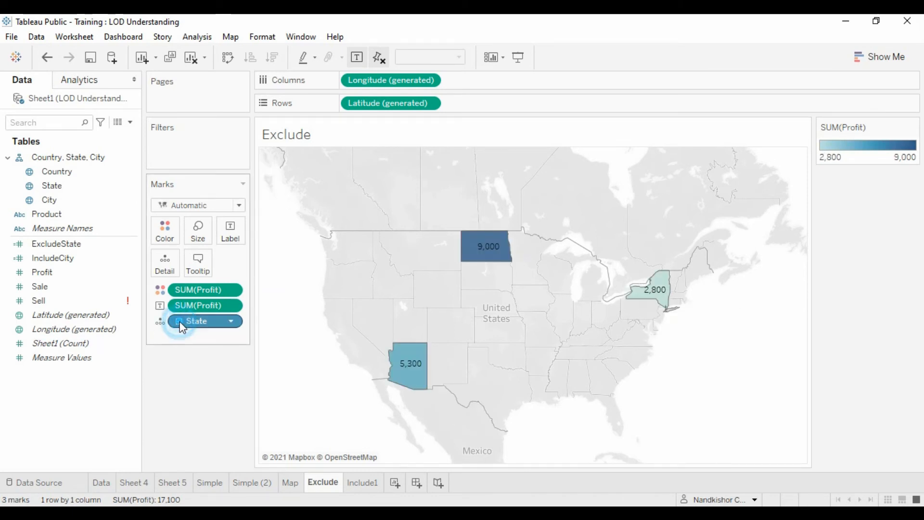
pyautogui.click(179, 321)
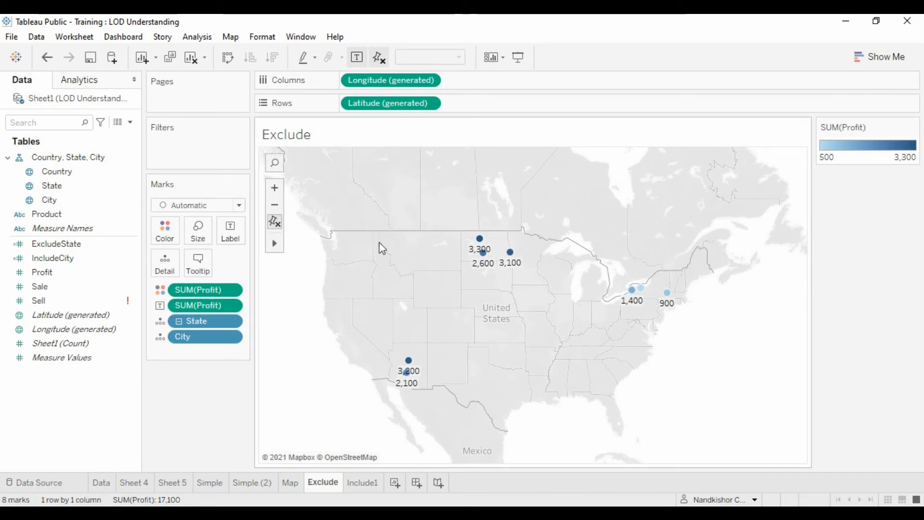
pyautogui.moveTo(413, 377)
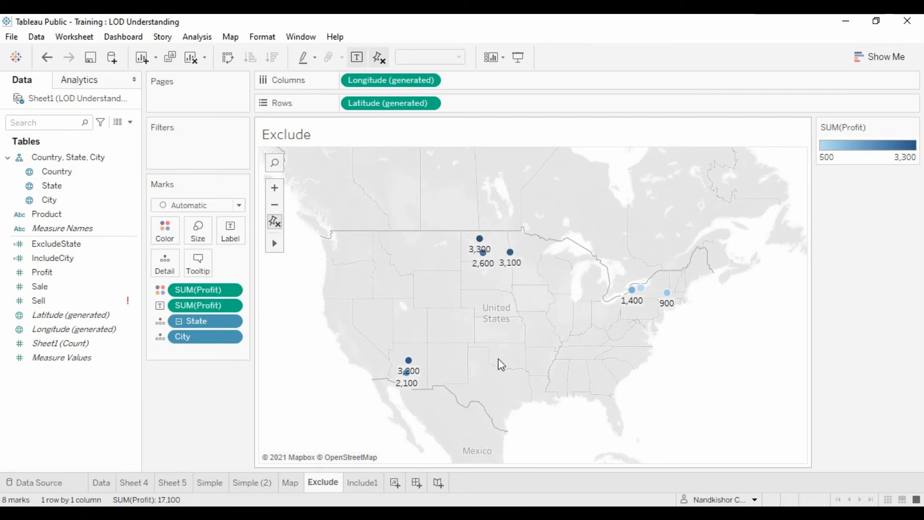
# Create a new calculated field named ExcludeCity
pyautogui.click(130, 123)
pyautogui.click(99, 137)
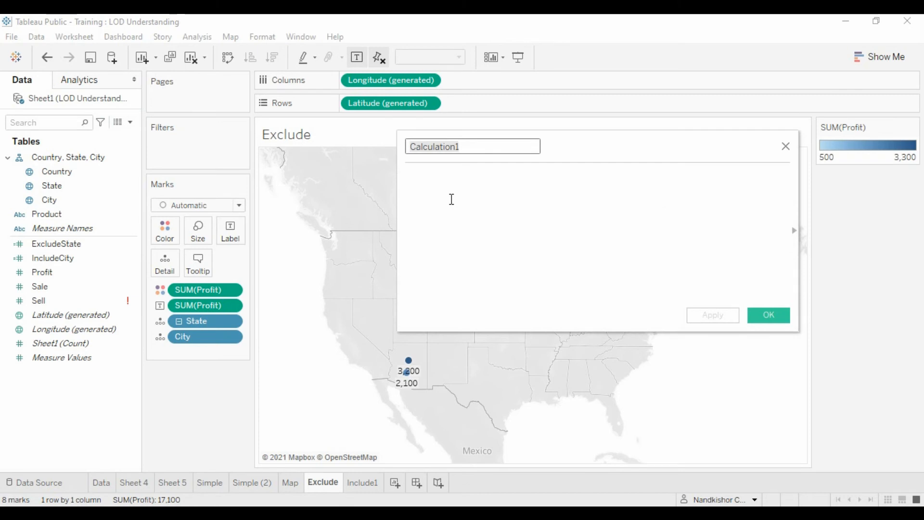
pyautogui.write('E')
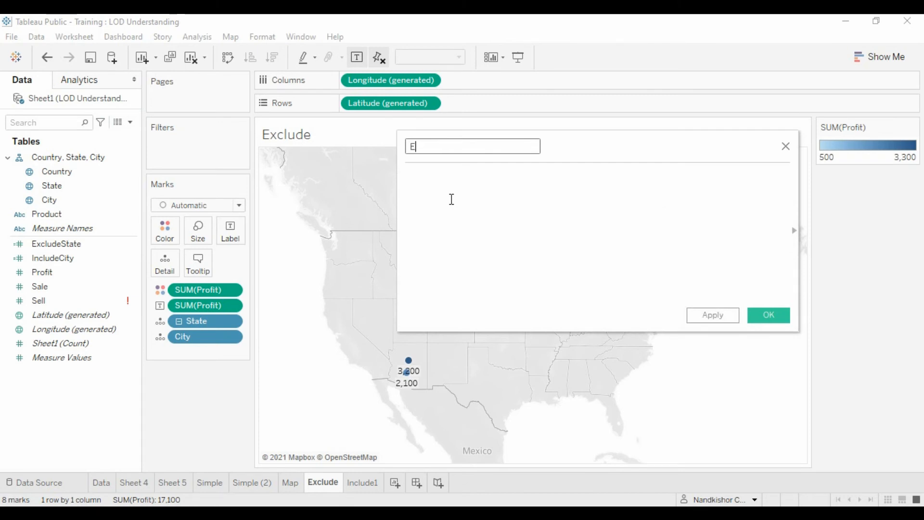
pyautogui.write('xcludeC')
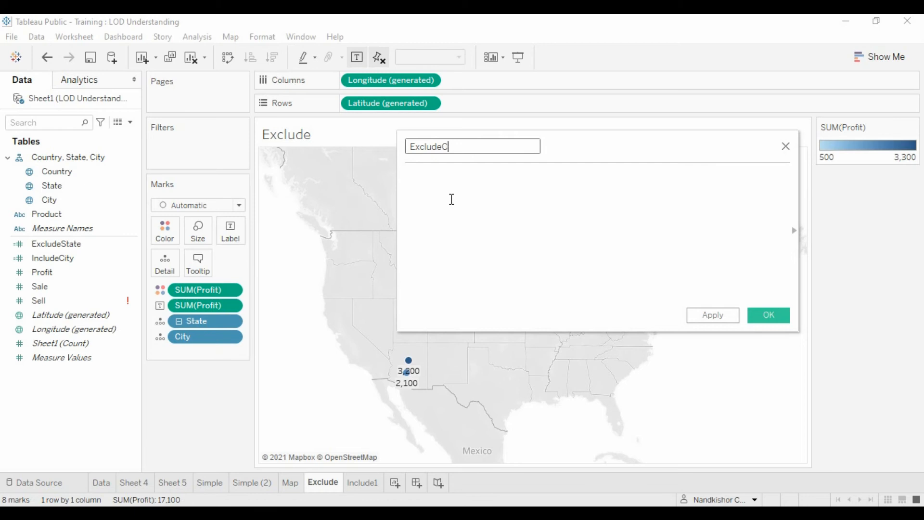
pyautogui.write('ity')
# Enter the formula {EXCLUDE [City] : Sum(Profit)} for the ExcludeCity field
pyautogui.click(457, 202)
pyautogui.write('{')
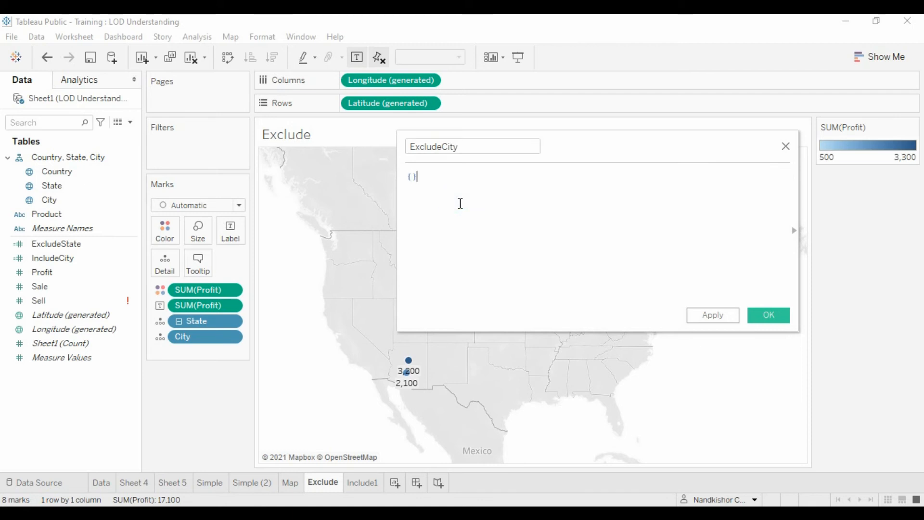
pyautogui.write('E')
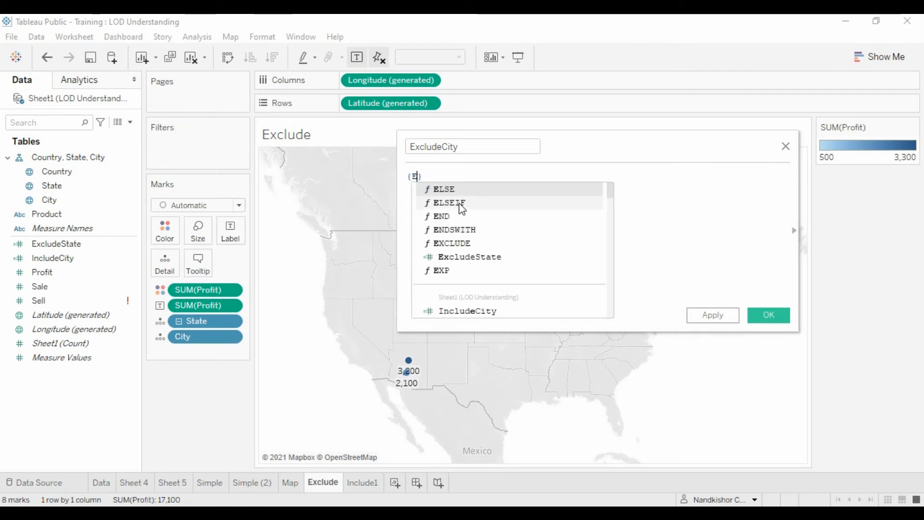
pyautogui.write('x')
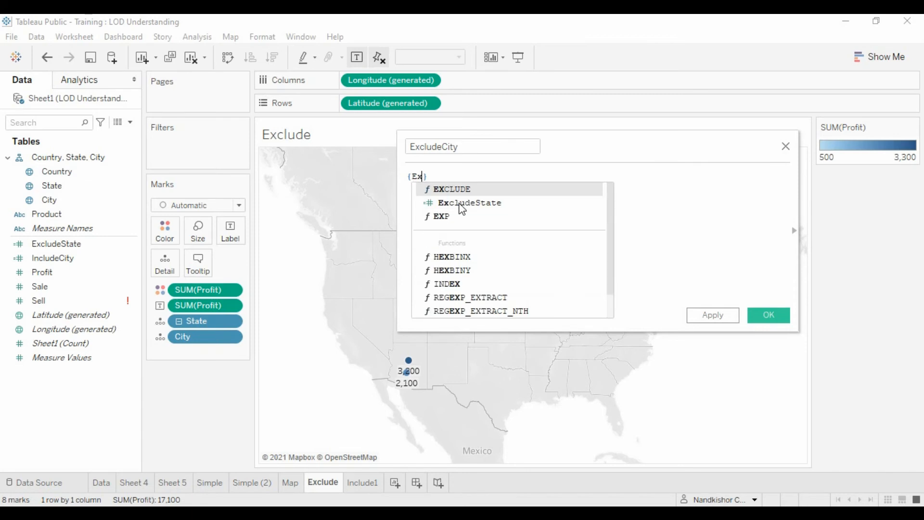
pyautogui.doubleClick(455, 188)
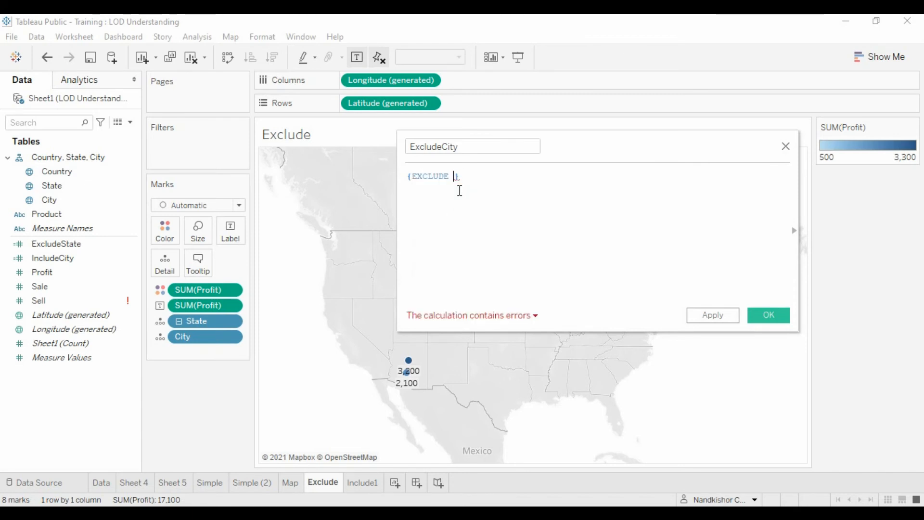
pyautogui.write('City')
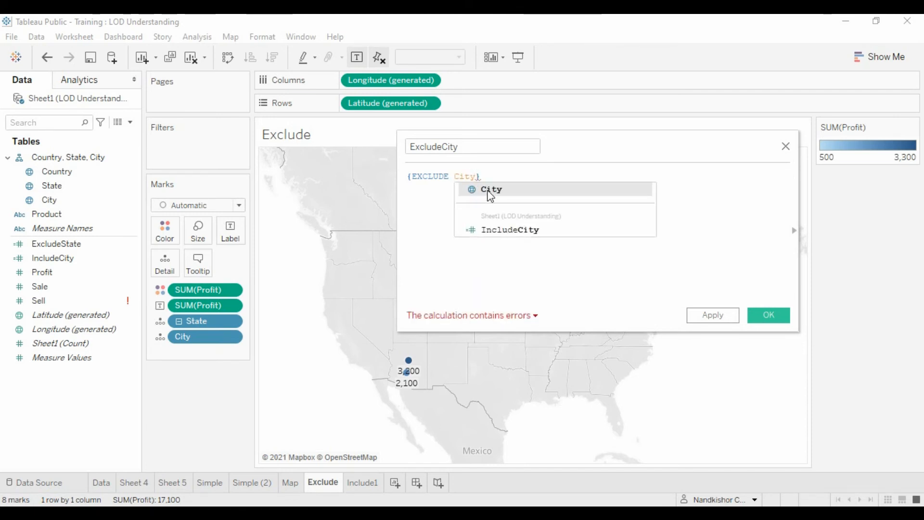
pyautogui.doubleClick(472, 189)
pyautogui.write(': ')
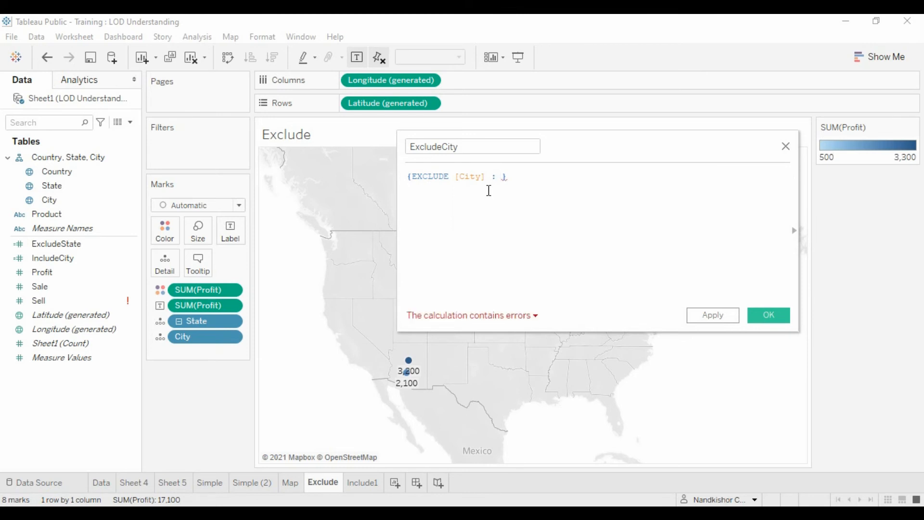
pyautogui.write('Sum(')
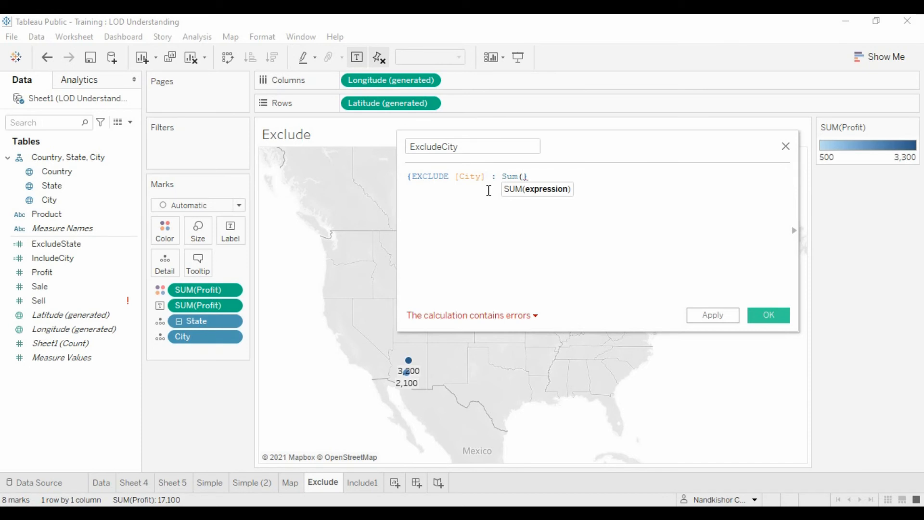
pyautogui.write('Profit')
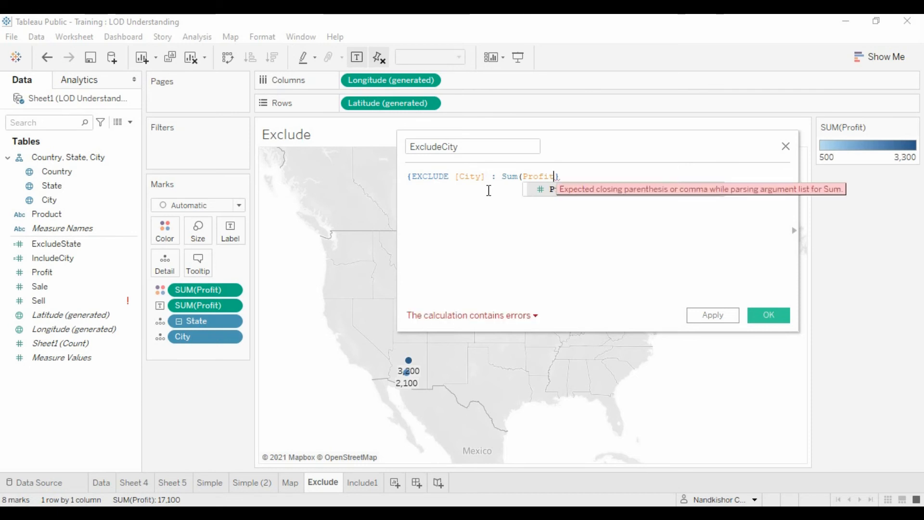
pyautogui.write(')')
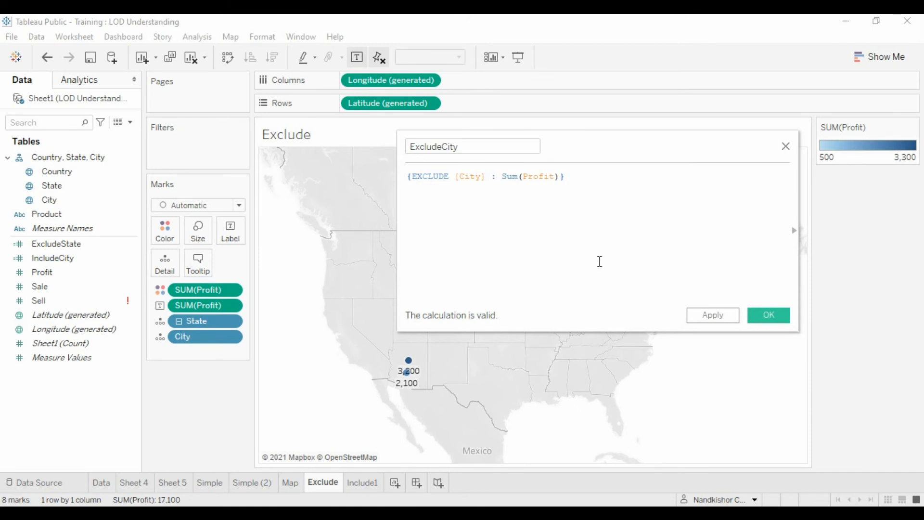
# Save the ExcludeCity field and use it in place of SUM(Profit) for the marks' color and label
pyautogui.click(765, 313)
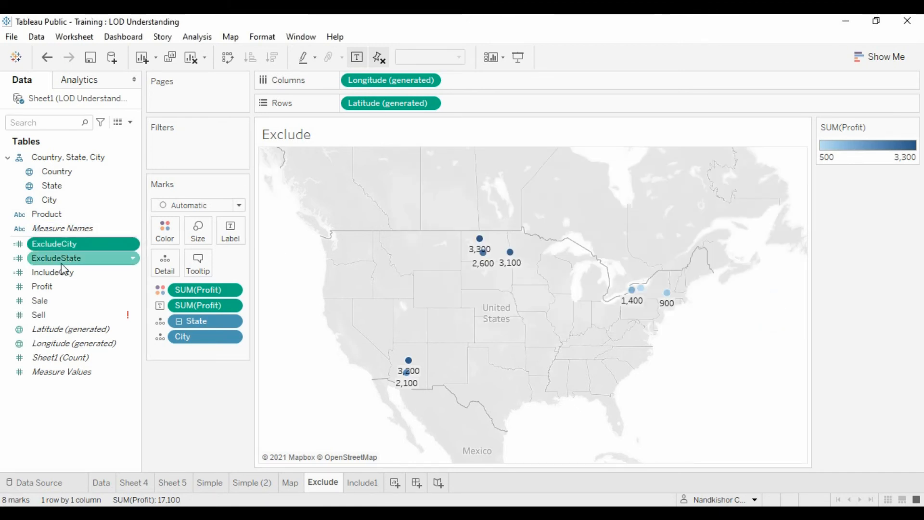
pyautogui.moveTo(70, 246); pyautogui.dragTo(216, 293)
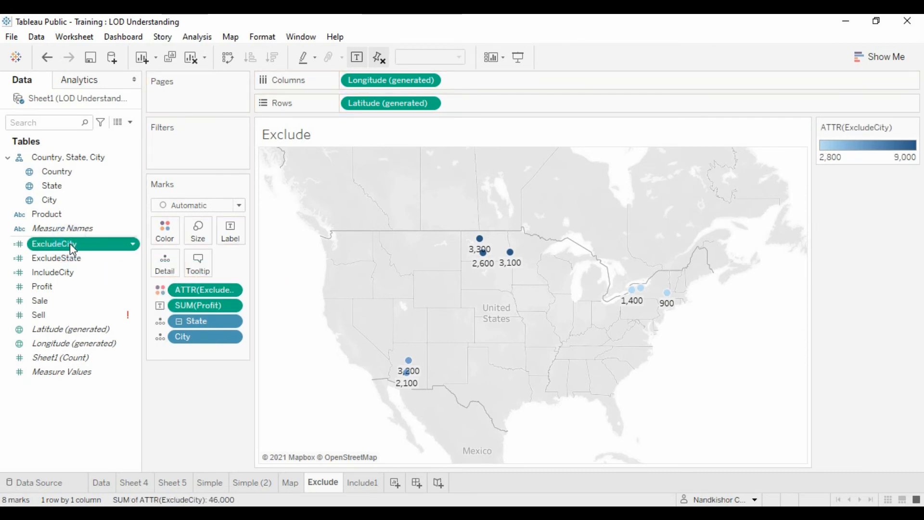
pyautogui.moveTo(70, 244); pyautogui.dragTo(198, 307)
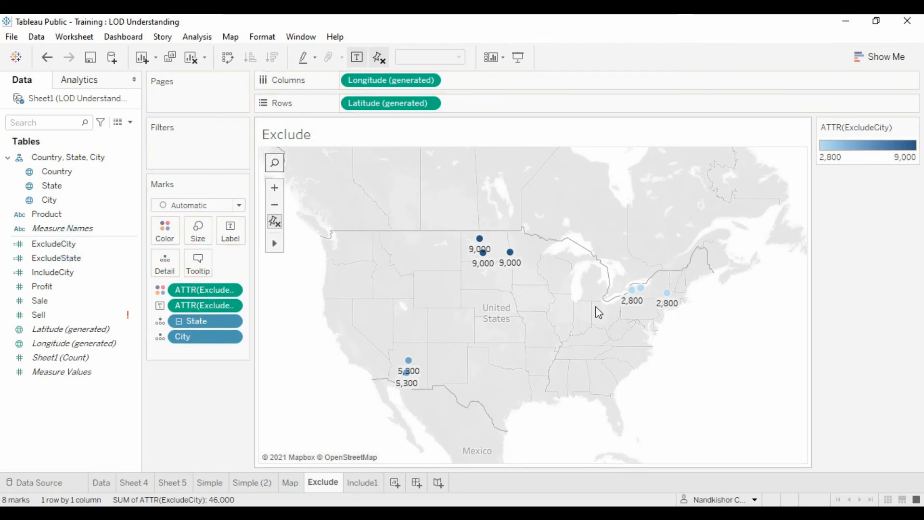
# Inspect the ExcludeCity values of the North Dakota city marks, check the Map worksheet, and return to the Exclude worksheet
pyautogui.moveTo(475, 246)
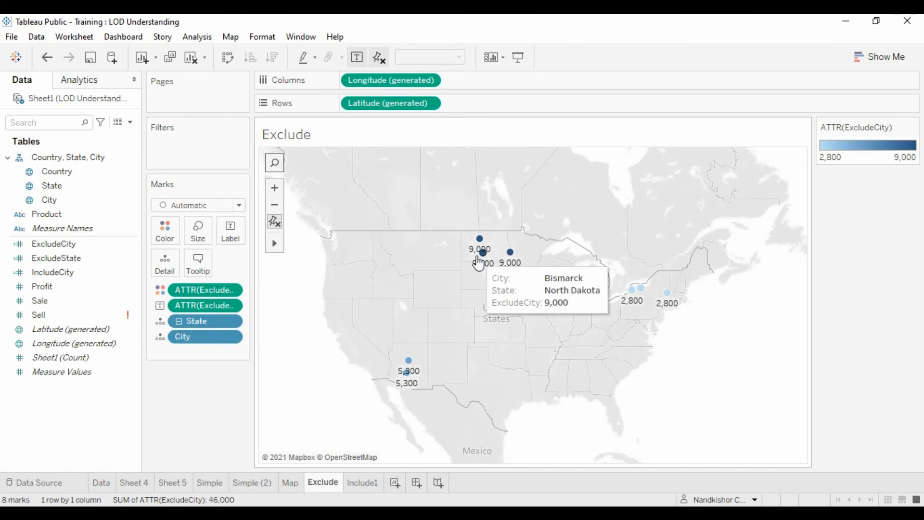
pyautogui.moveTo(510, 256)
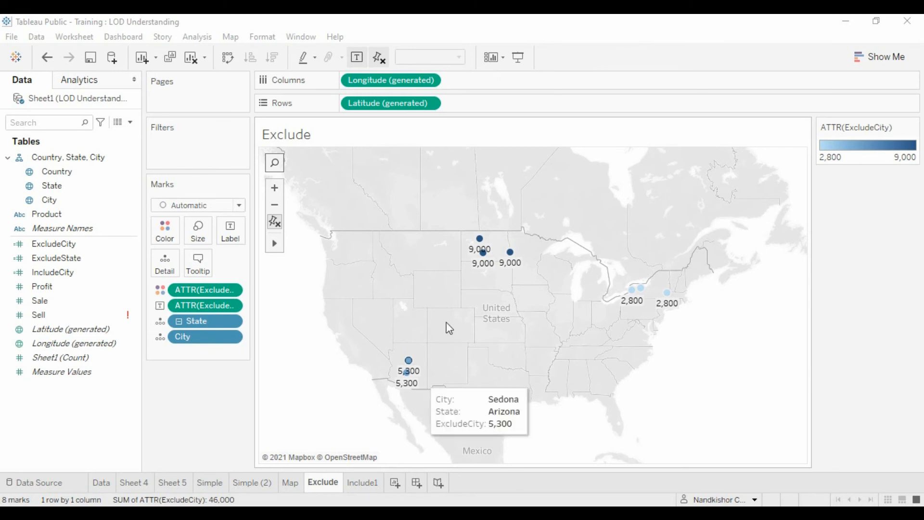
pyautogui.click(292, 482)
pyautogui.click(326, 482)
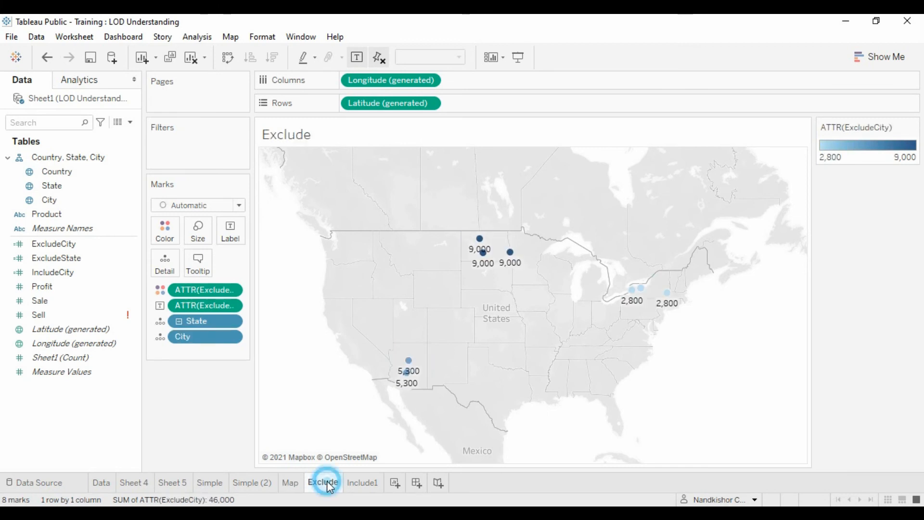
# Duplicate the Exclude worksheet and rename the copy as Fixed
pyautogui.rightClick(327, 482)
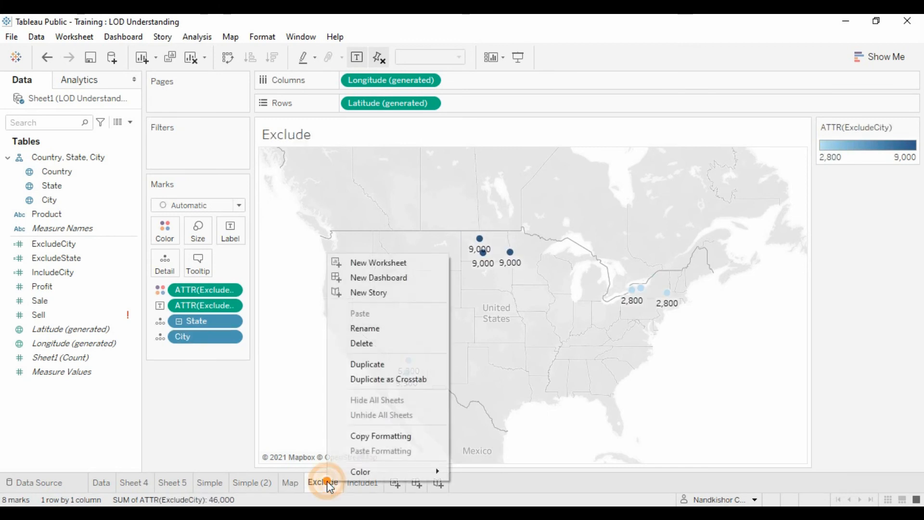
pyautogui.click(368, 365)
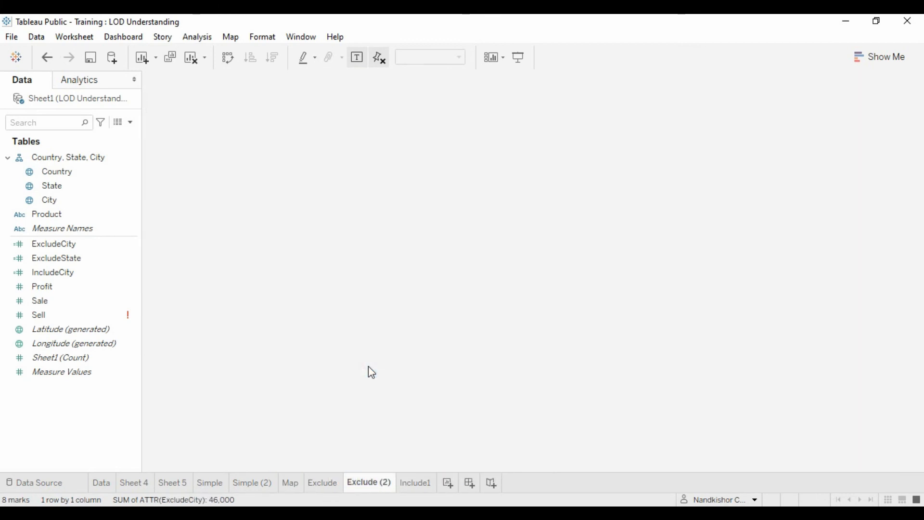
pyautogui.rightClick(366, 487)
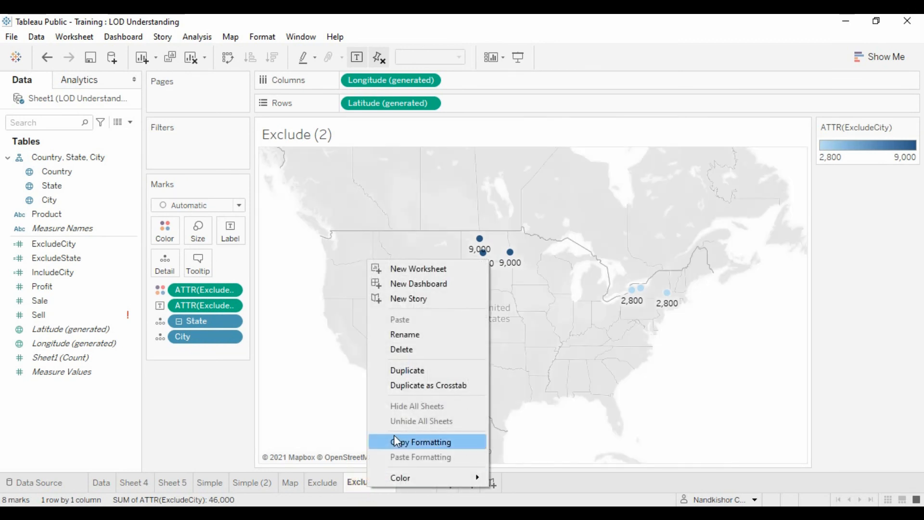
pyautogui.click(416, 337)
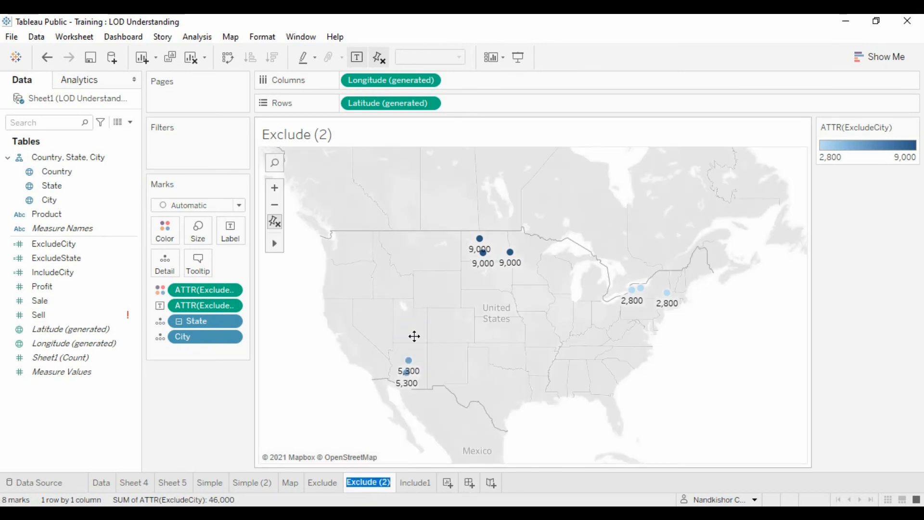
pyautogui.write('Fi')
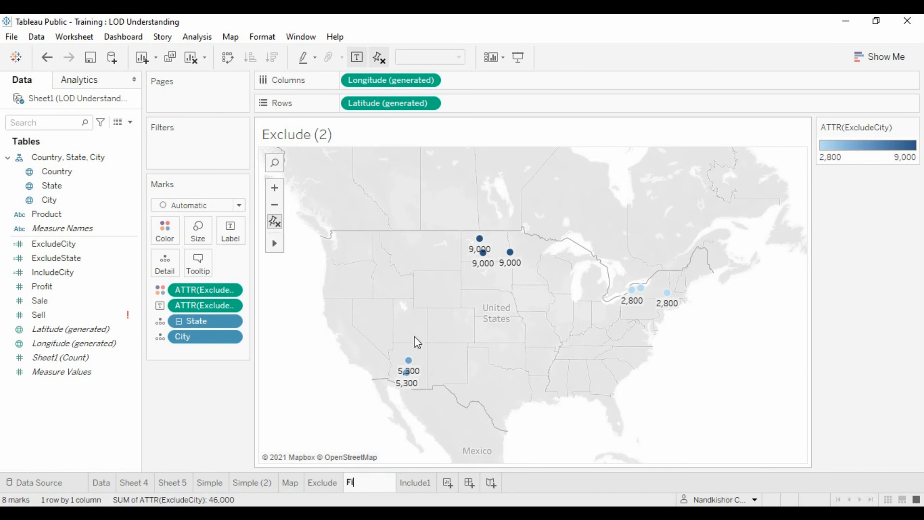
pyautogui.write('xed')
pyautogui.press('Return')
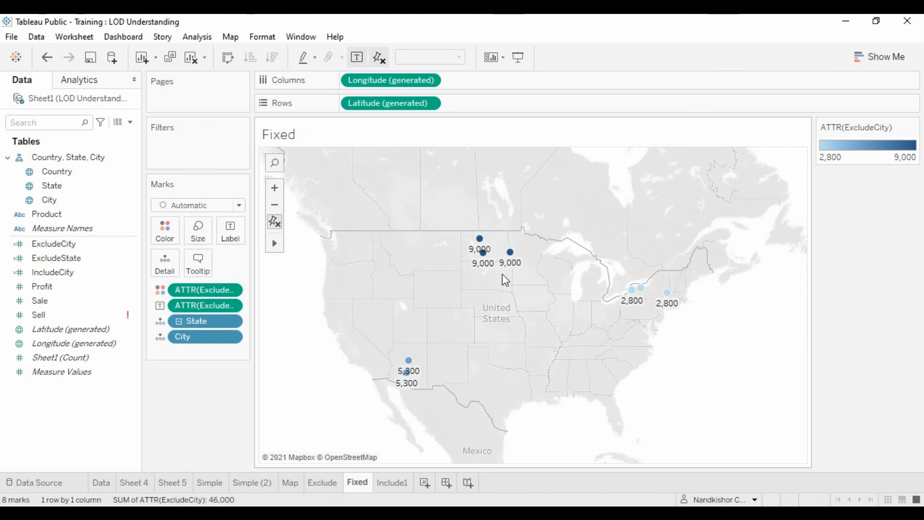
# Create a new calculated field named FixedCountry
pyautogui.moveTo(481, 251)
pyautogui.click(130, 122)
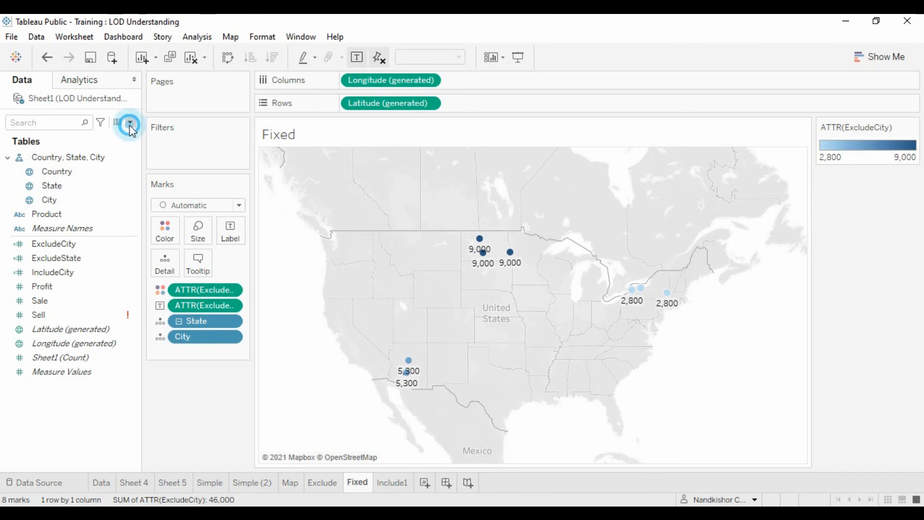
pyautogui.click(101, 135)
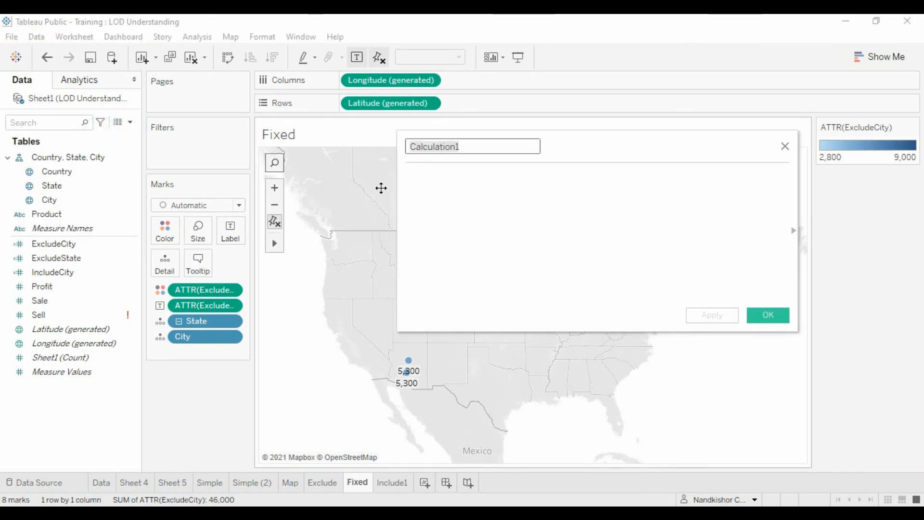
pyautogui.write('Fix')
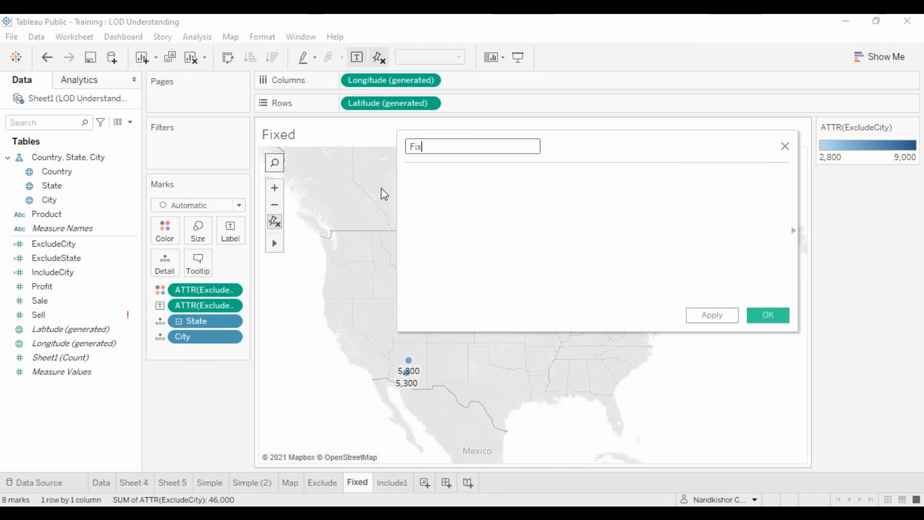
pyautogui.write('edCountry')
# Enter the formula {FIXED [Country] : Sum([Profit])} for the FixedCountry field and save it
pyautogui.click(477, 185)
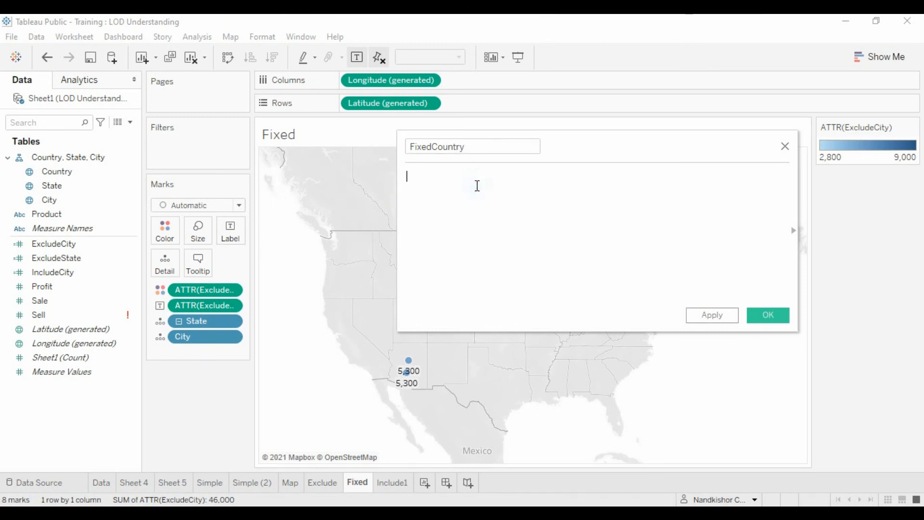
pyautogui.write('{F')
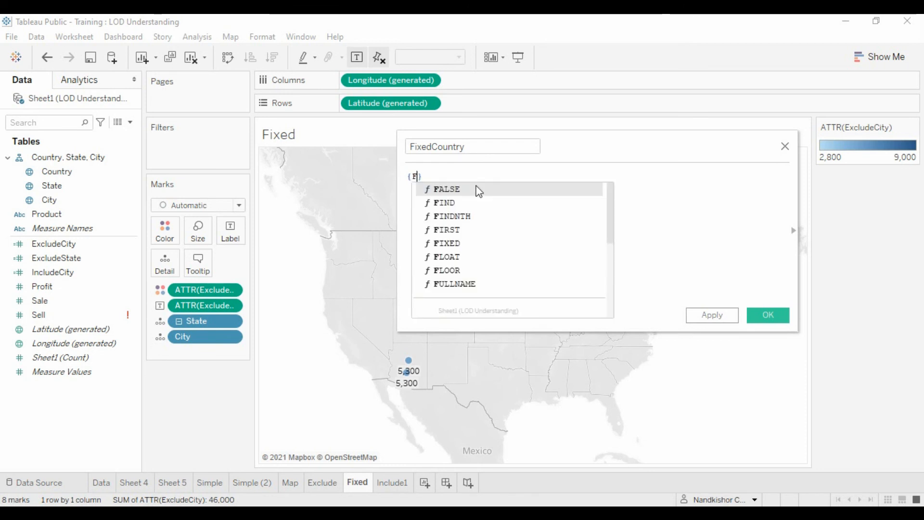
pyautogui.write('ix')
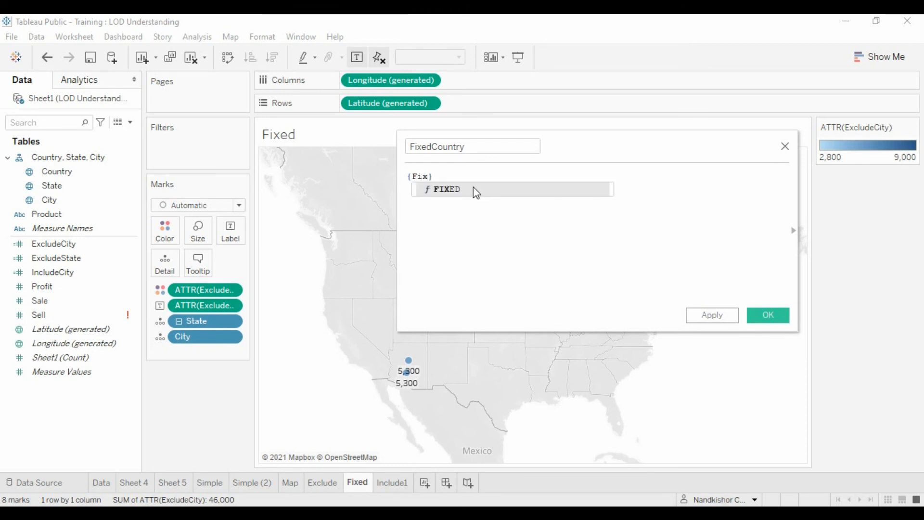
pyautogui.click(466, 189)
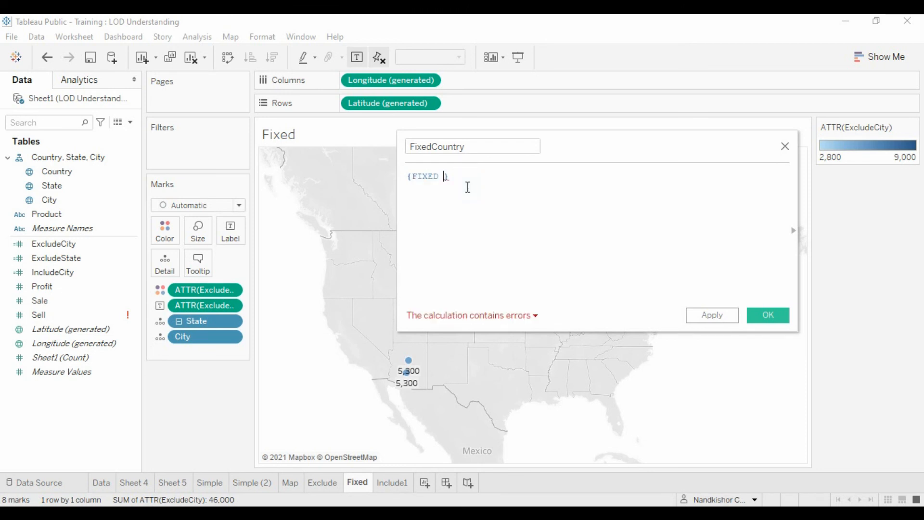
pyautogui.write('coun')
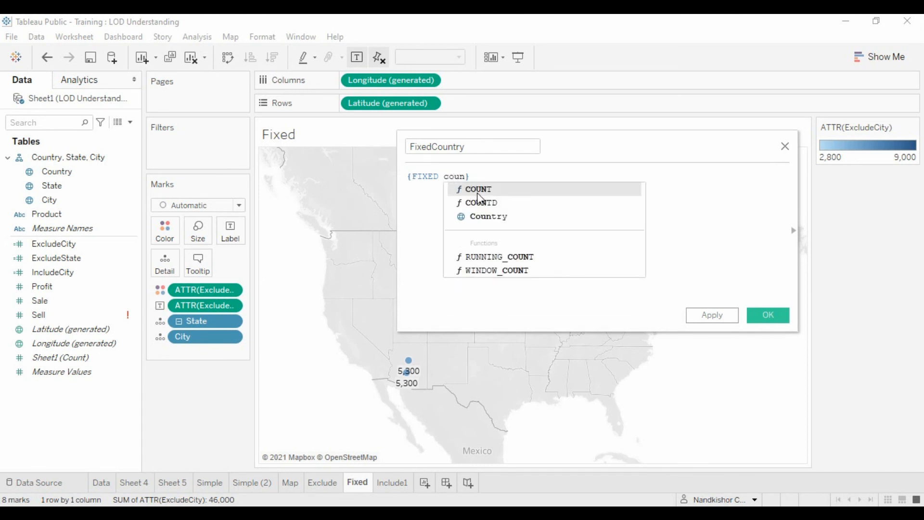
pyautogui.click(484, 215)
pyautogui.write(': ')
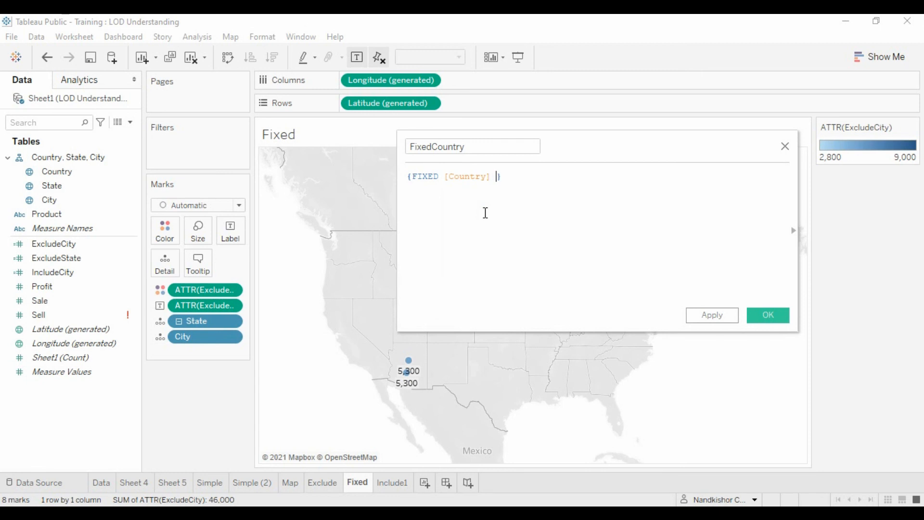
pyautogui.write('Sum')
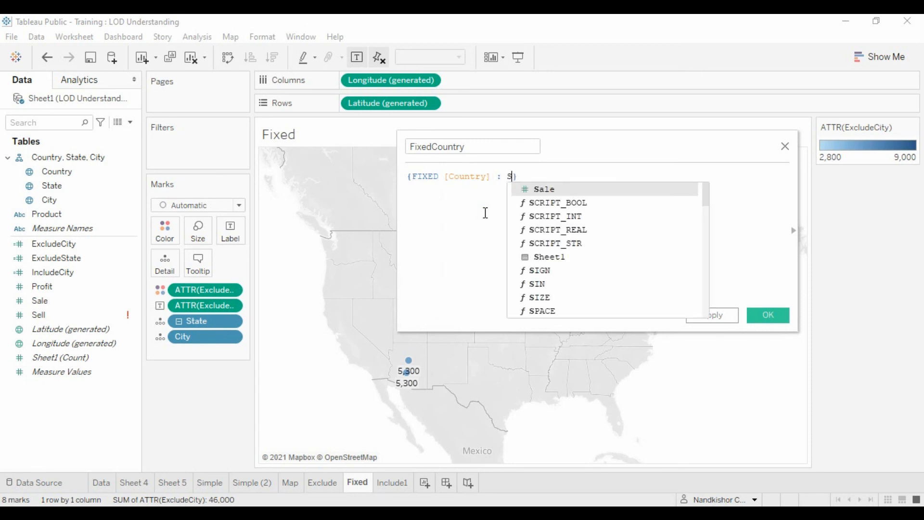
pyautogui.write('(')
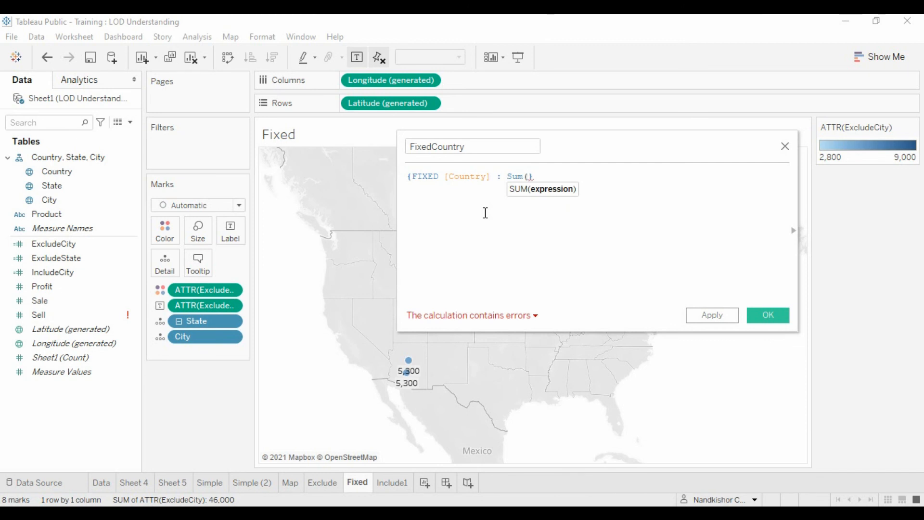
pyautogui.write('P')
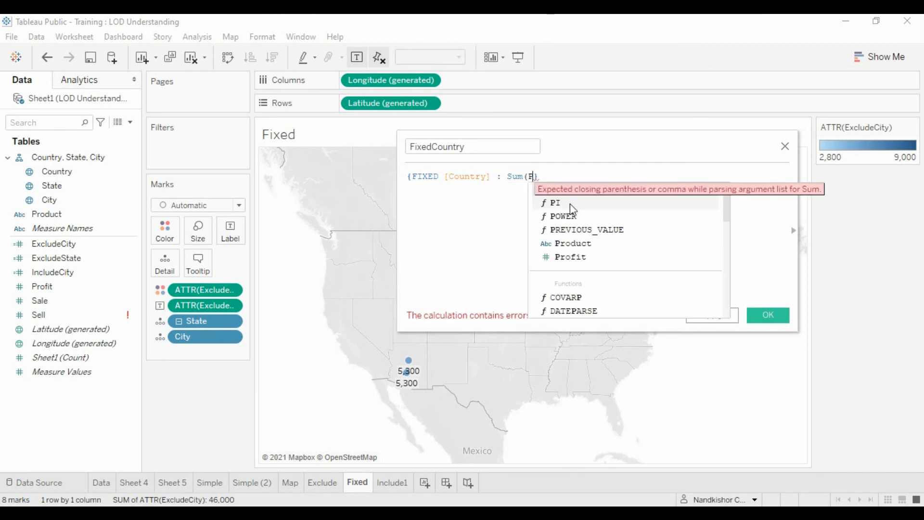
pyautogui.click(569, 256)
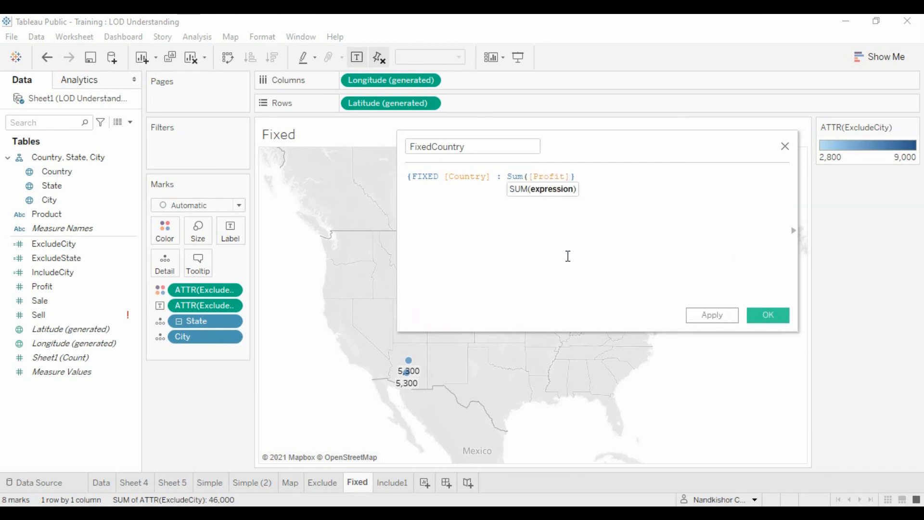
pyautogui.write(')')
pyautogui.click(642, 198)
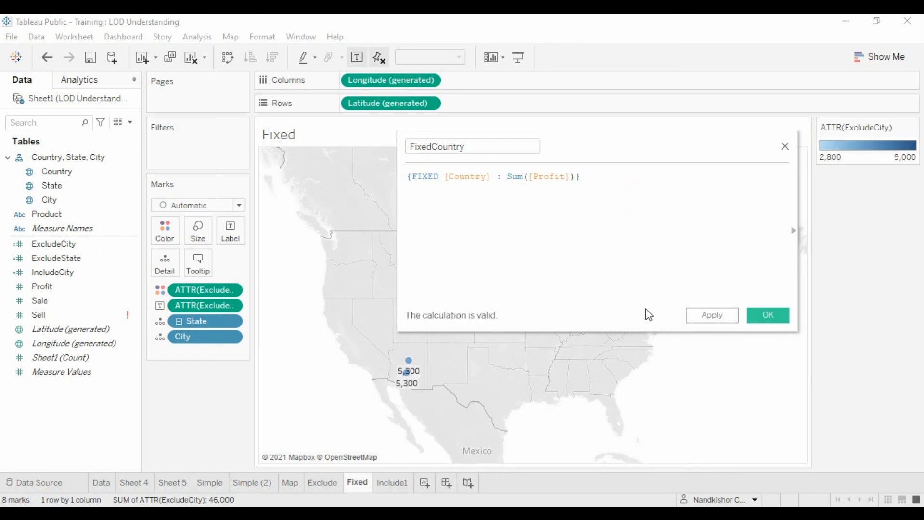
pyautogui.click(755, 313)
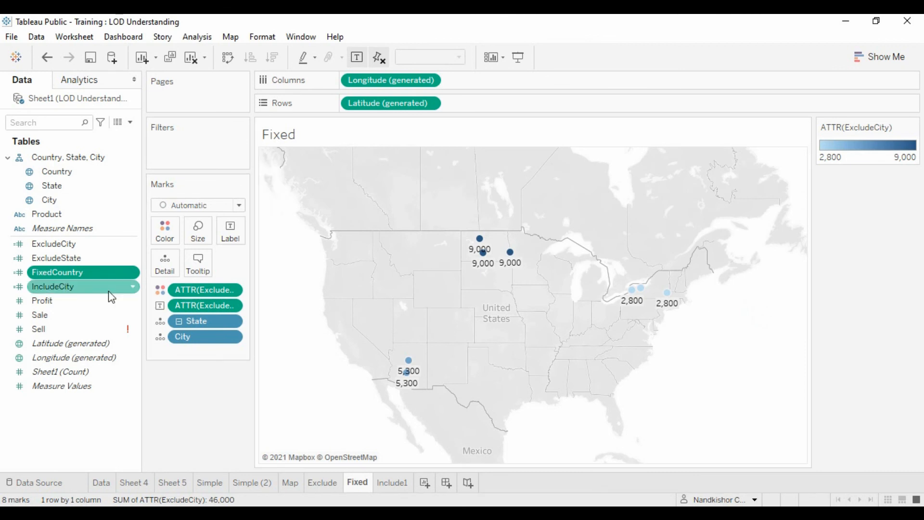
# Replace ExcludeCity with FixedCountry for both the color and the label of the map marks
pyautogui.click(75, 272)
pyautogui.click(121, 318)
pyautogui.click(86, 277)
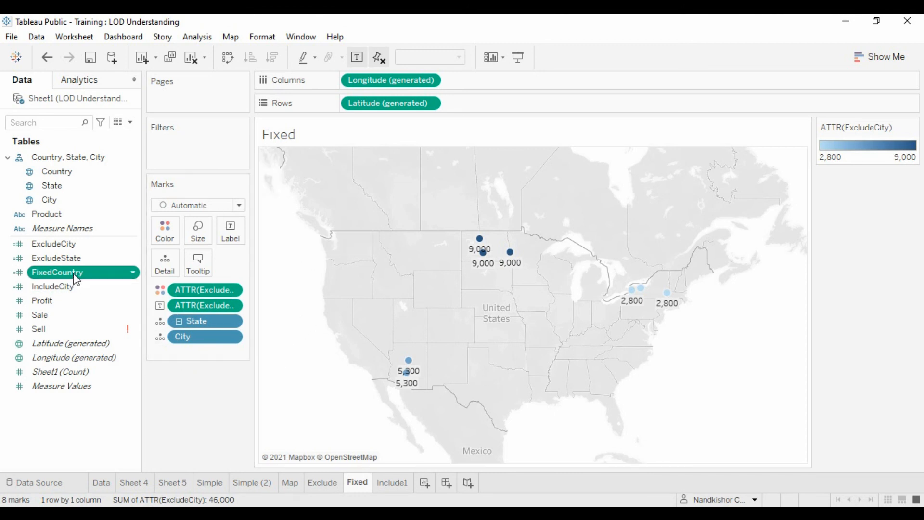
pyautogui.moveTo(73, 271); pyautogui.dragTo(202, 290)
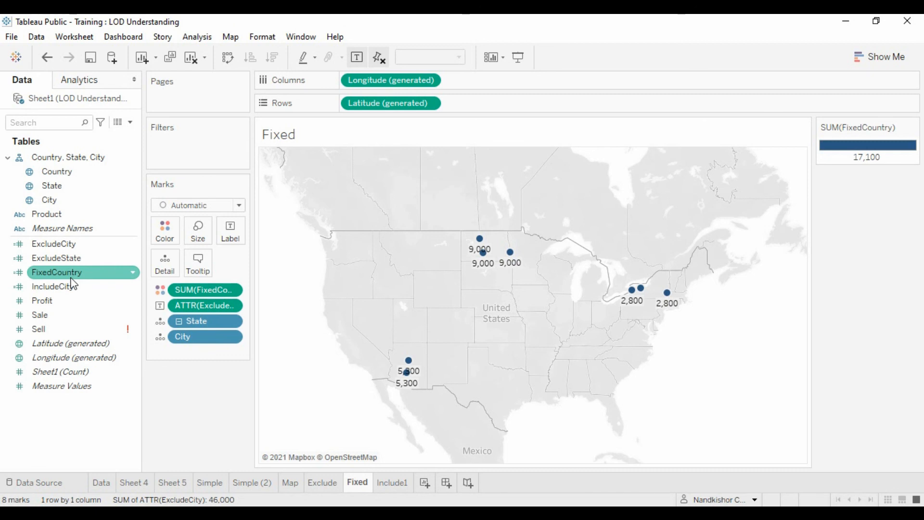
pyautogui.moveTo(71, 277); pyautogui.dragTo(202, 310)
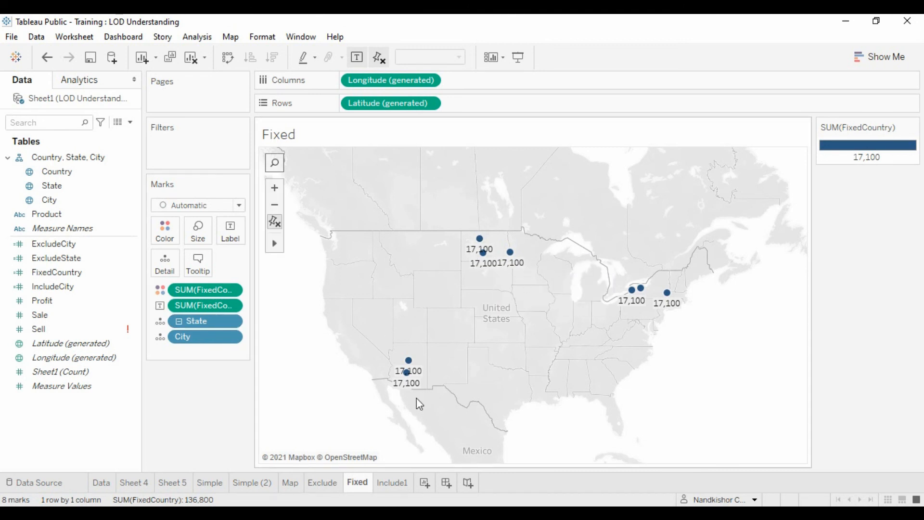
# Compare the FixedCountry values at State and City level, leaving the map at State level
pyautogui.click(178, 321)
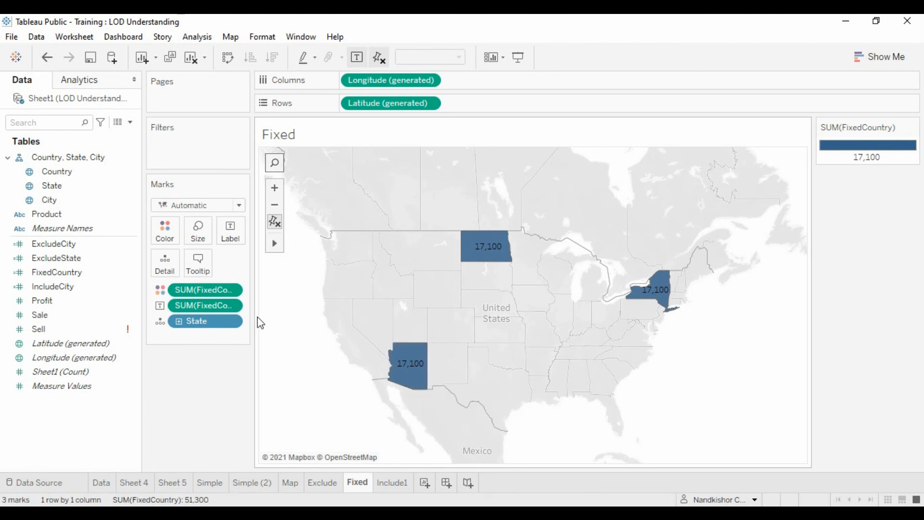
pyautogui.click(179, 322)
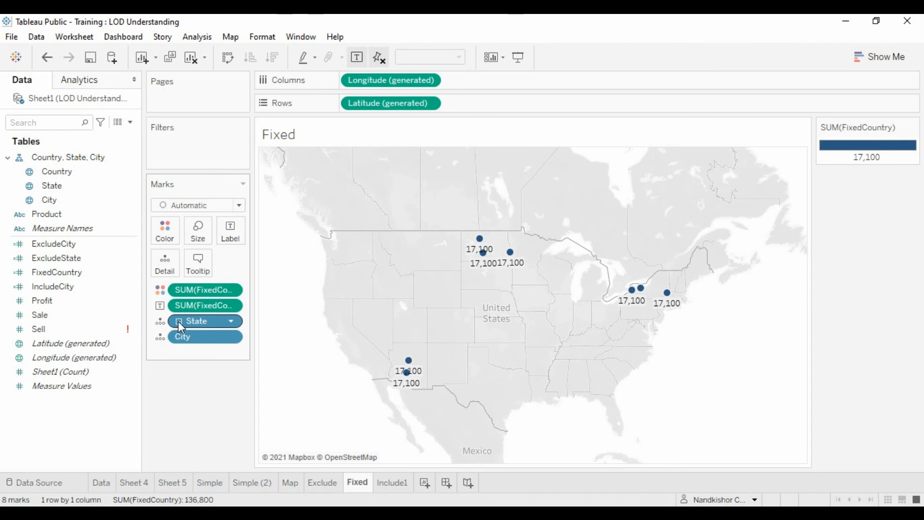
pyautogui.hotkey('ctrl', 'z')
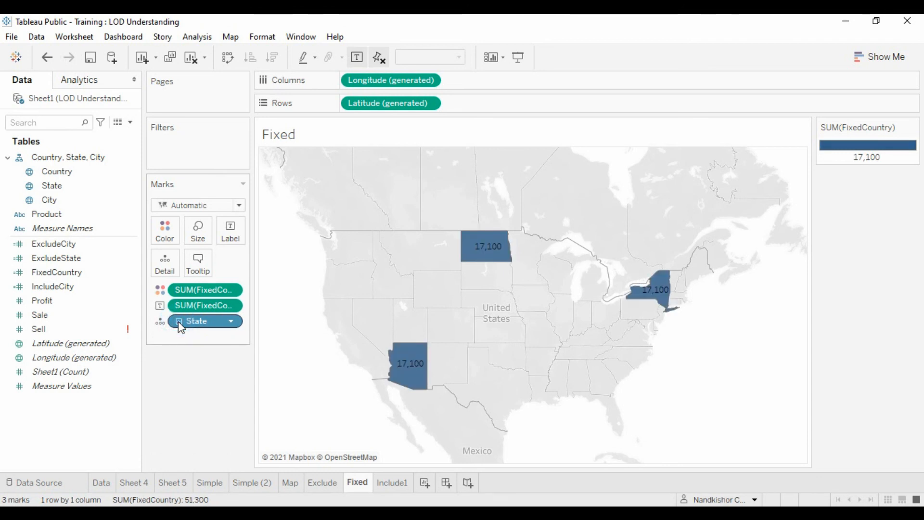